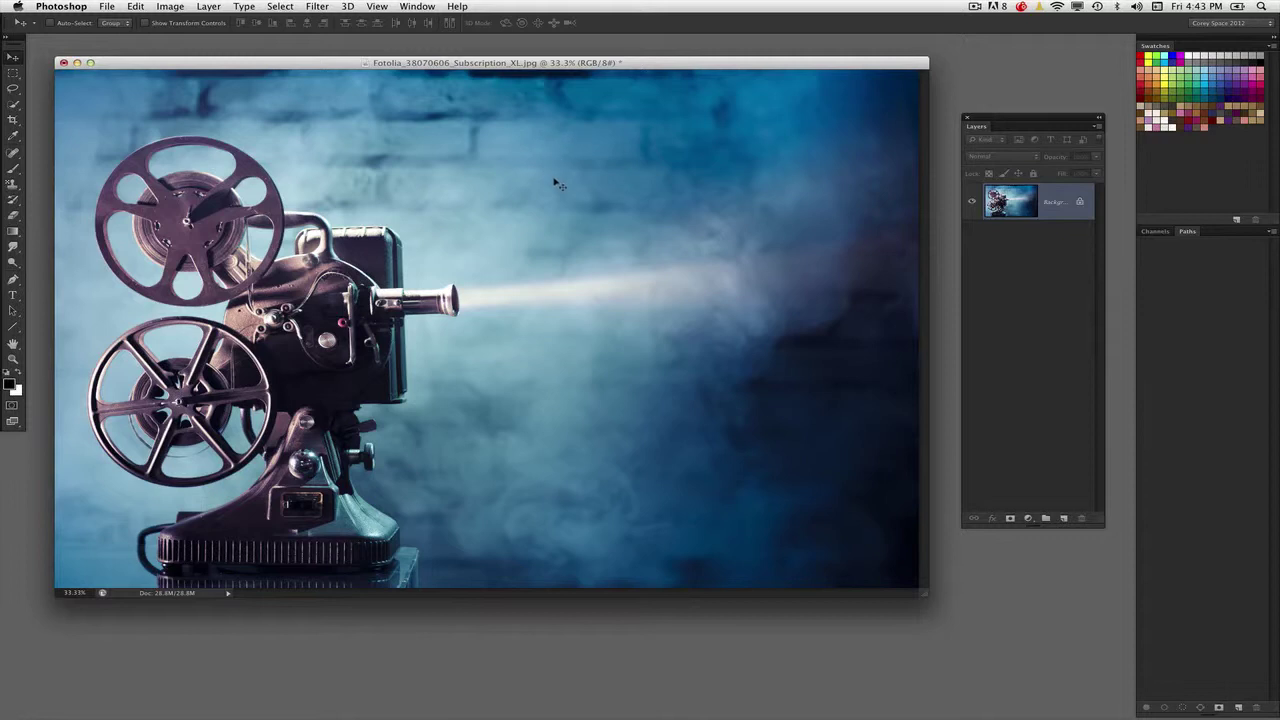
# - Select the Crop tool to put a crop border around the projector photo
pyautogui.click(15, 118)
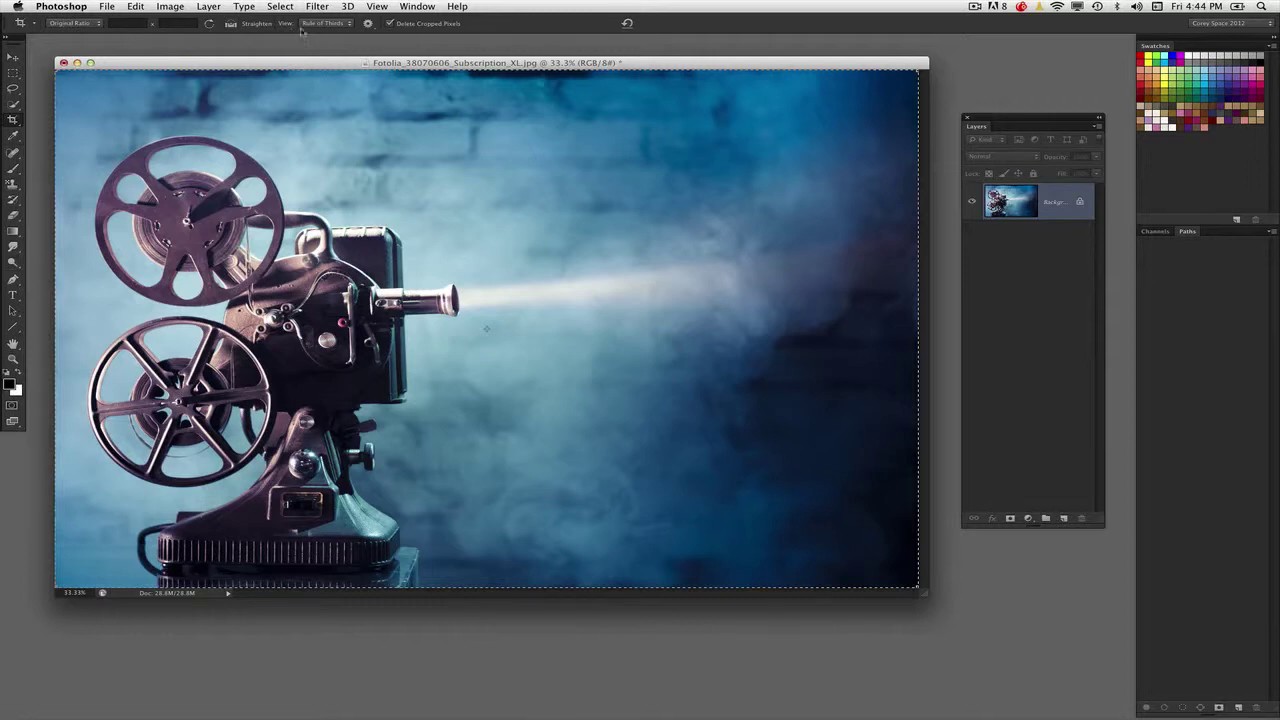
# - Try the Grid and Golden Ratio crop overlays, then switch back to Rule of Thirds
pyautogui.click(318, 24)
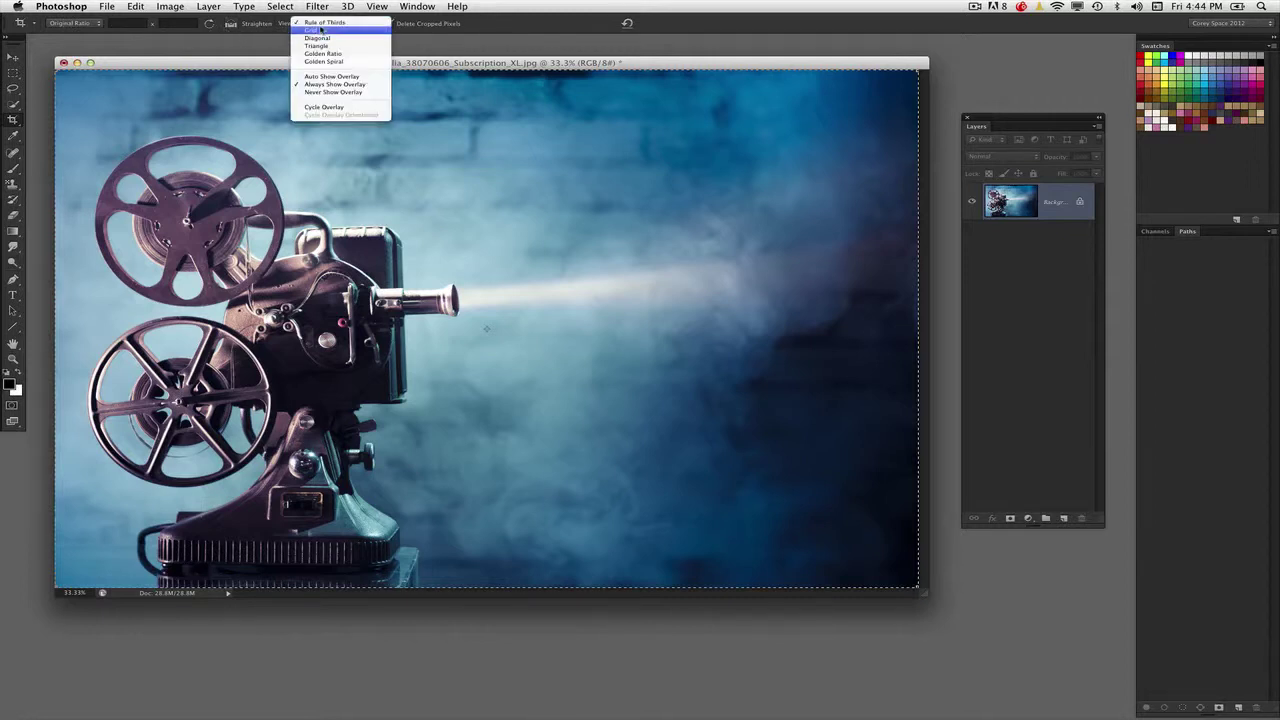
pyautogui.click(460, 118)
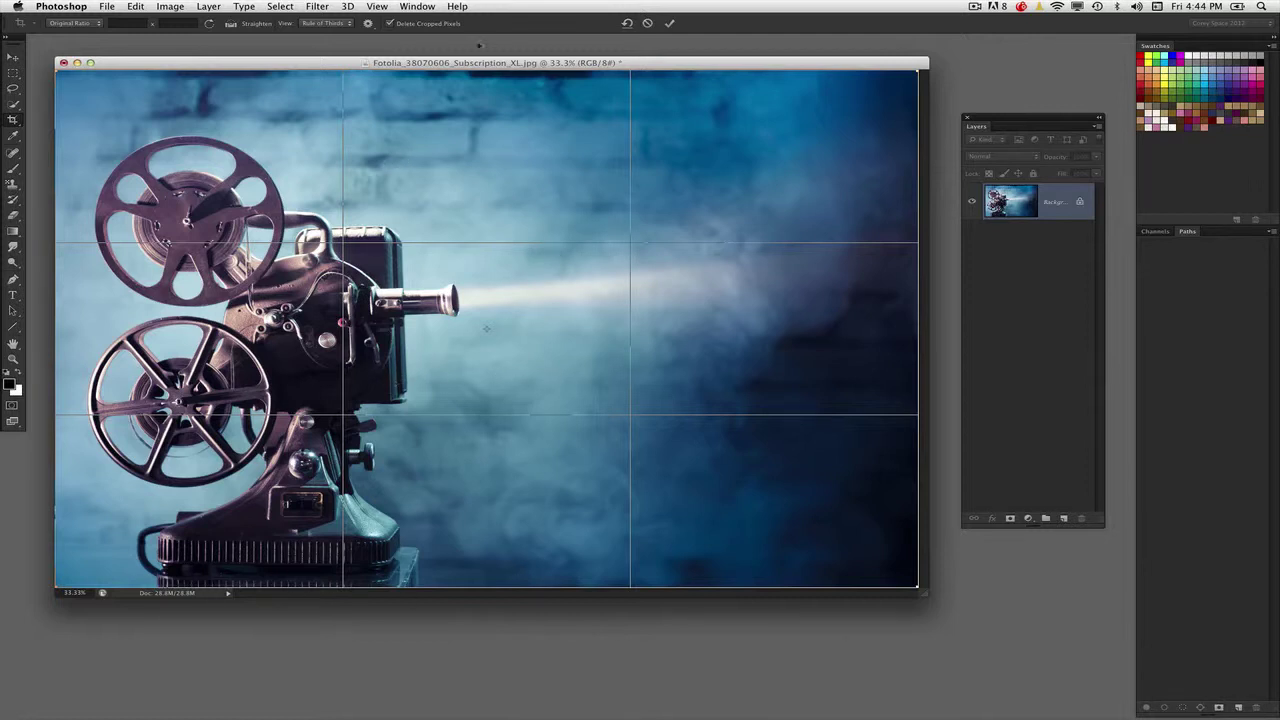
pyautogui.click(330, 23)
pyautogui.click(330, 30)
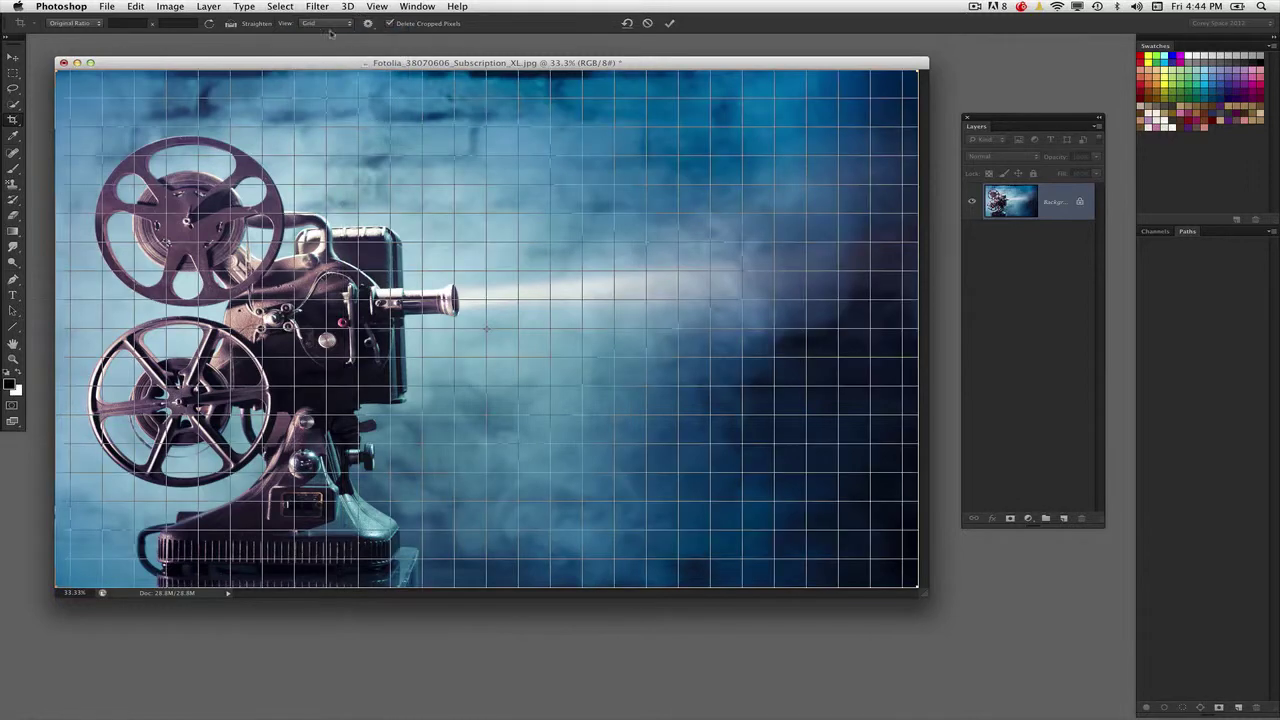
pyautogui.click(328, 23)
pyautogui.click(334, 46)
pyautogui.click(345, 23)
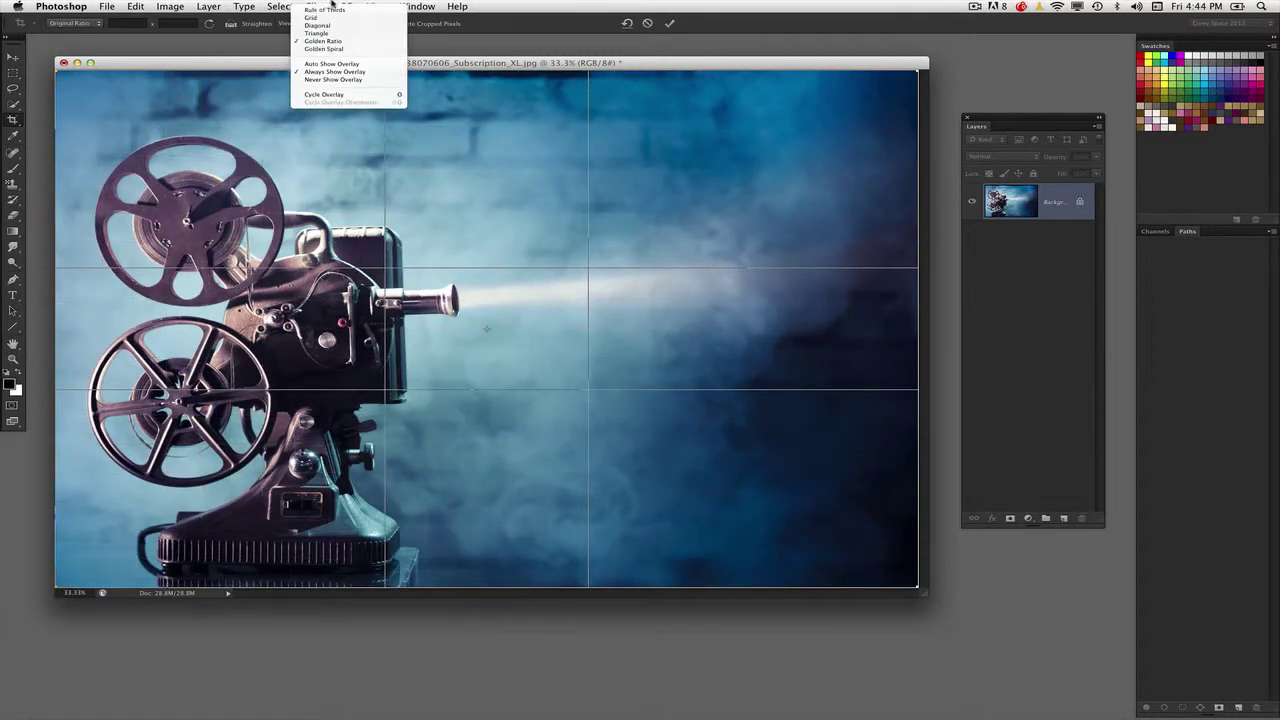
pyautogui.click(334, 10)
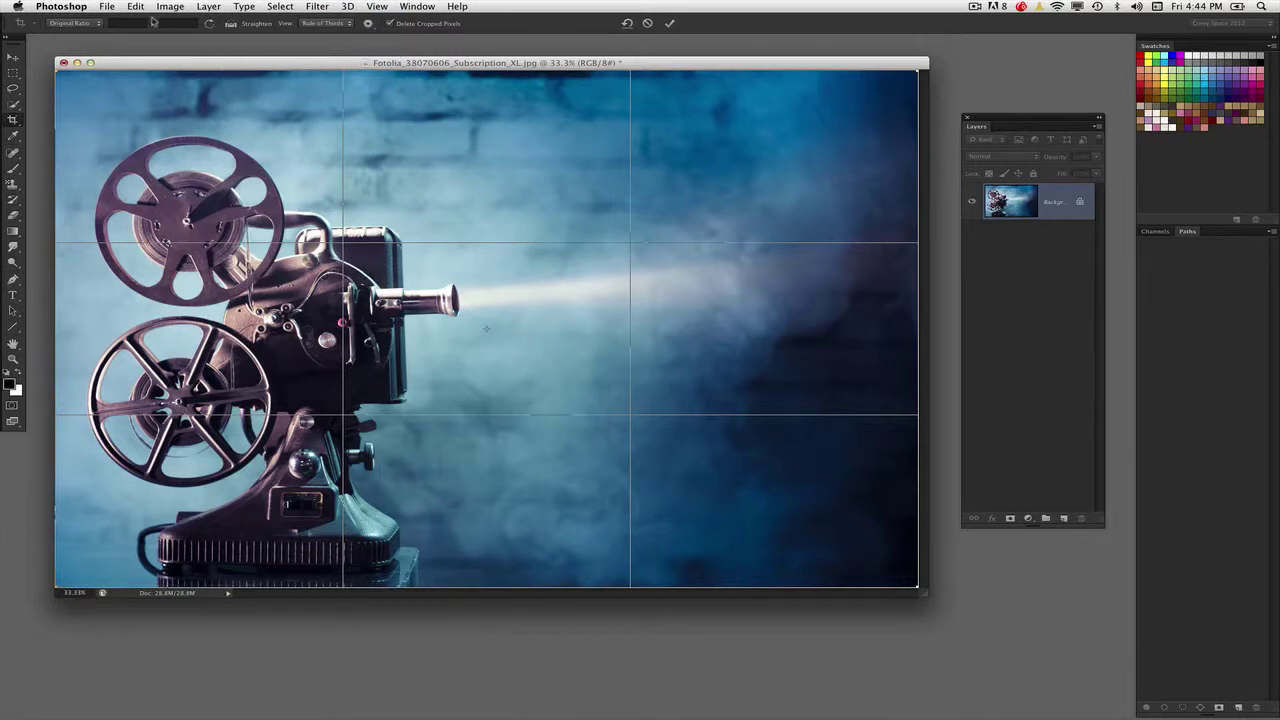
# - Switch the crop ratio to Unconstrained and draw a crop box over most of the photo
pyautogui.click(85, 24)
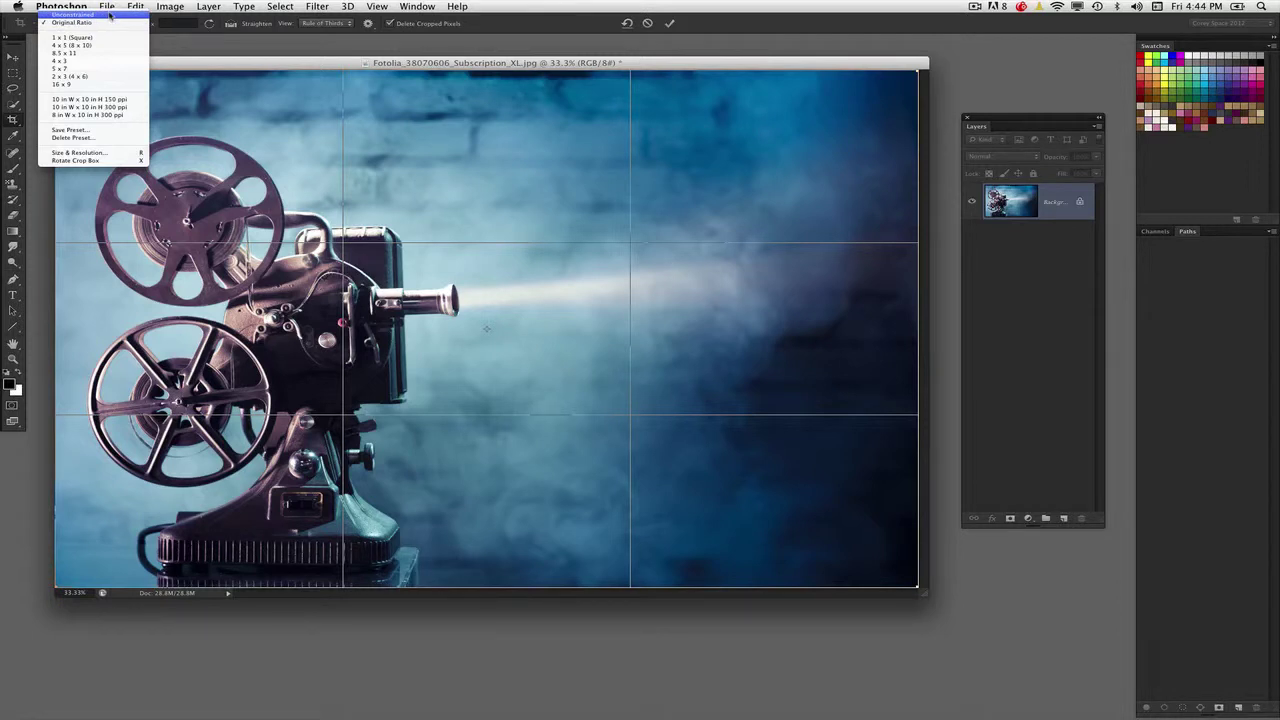
pyautogui.click(110, 15)
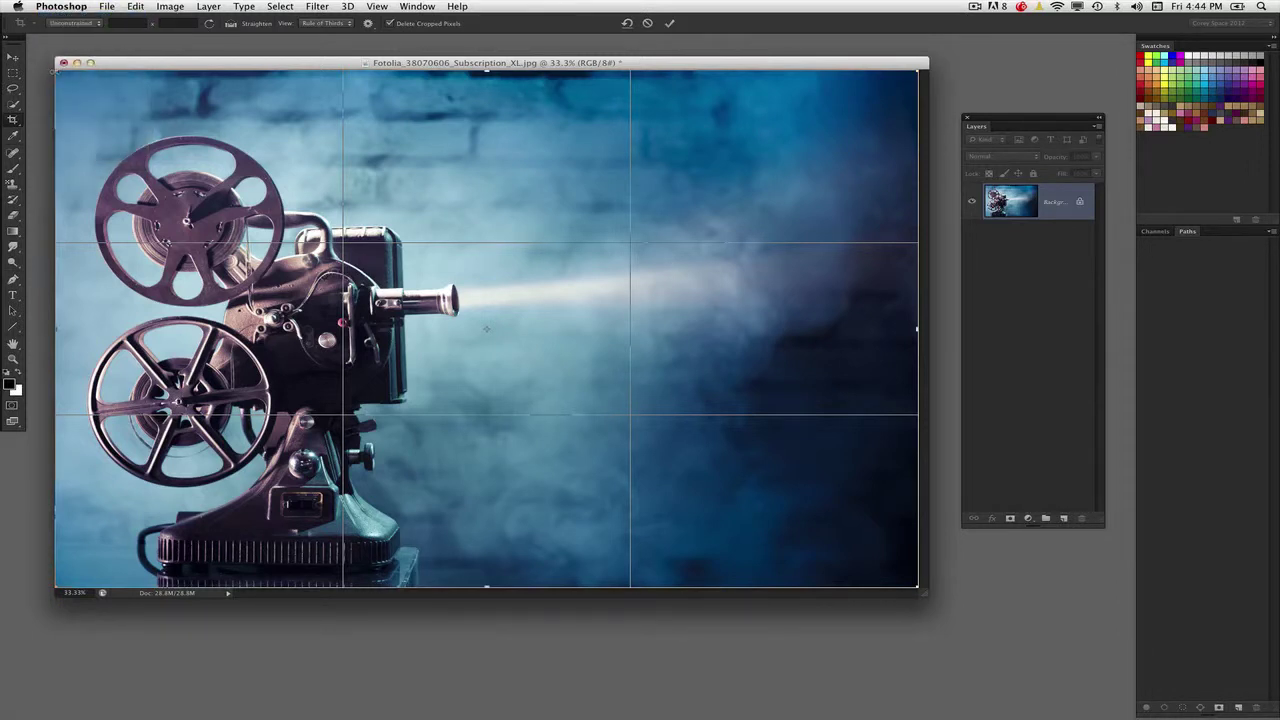
pyautogui.moveTo(56, 72); pyautogui.dragTo(76, 79)
pyautogui.moveTo(855, 525); pyautogui.dragTo(125, 113)
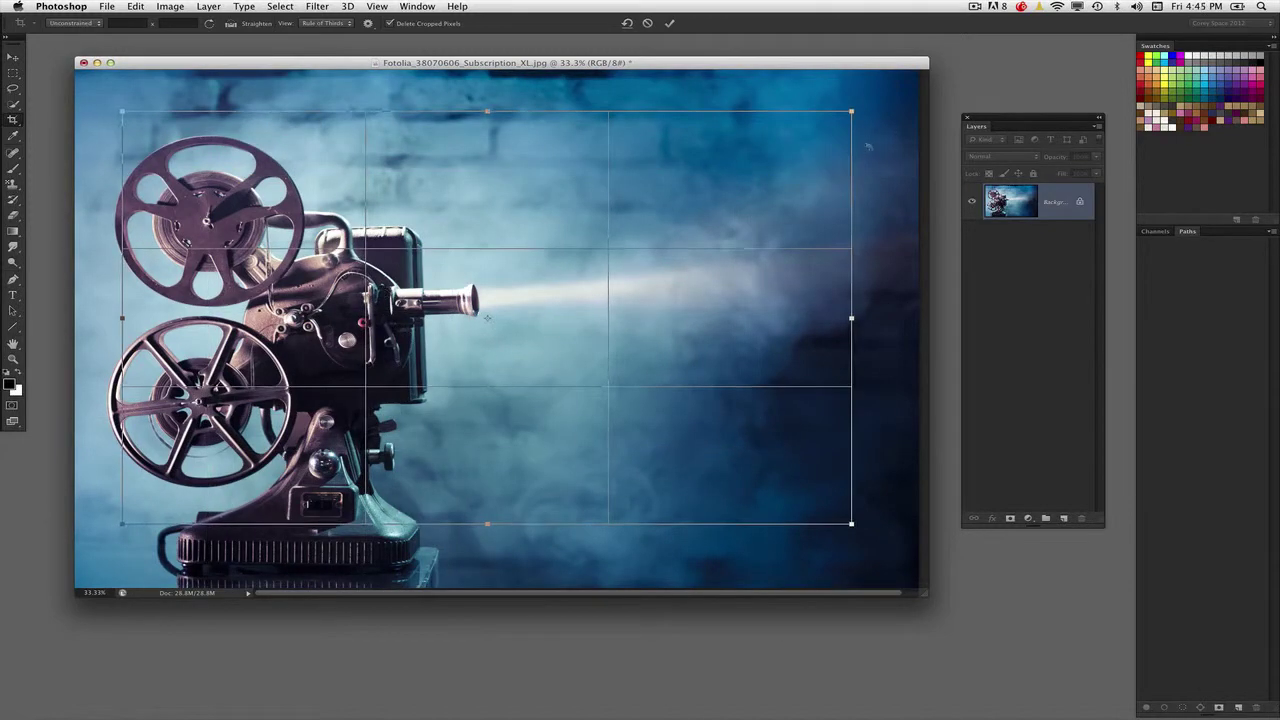
pyautogui.moveTo(855, 113); pyautogui.dragTo(818, 157)
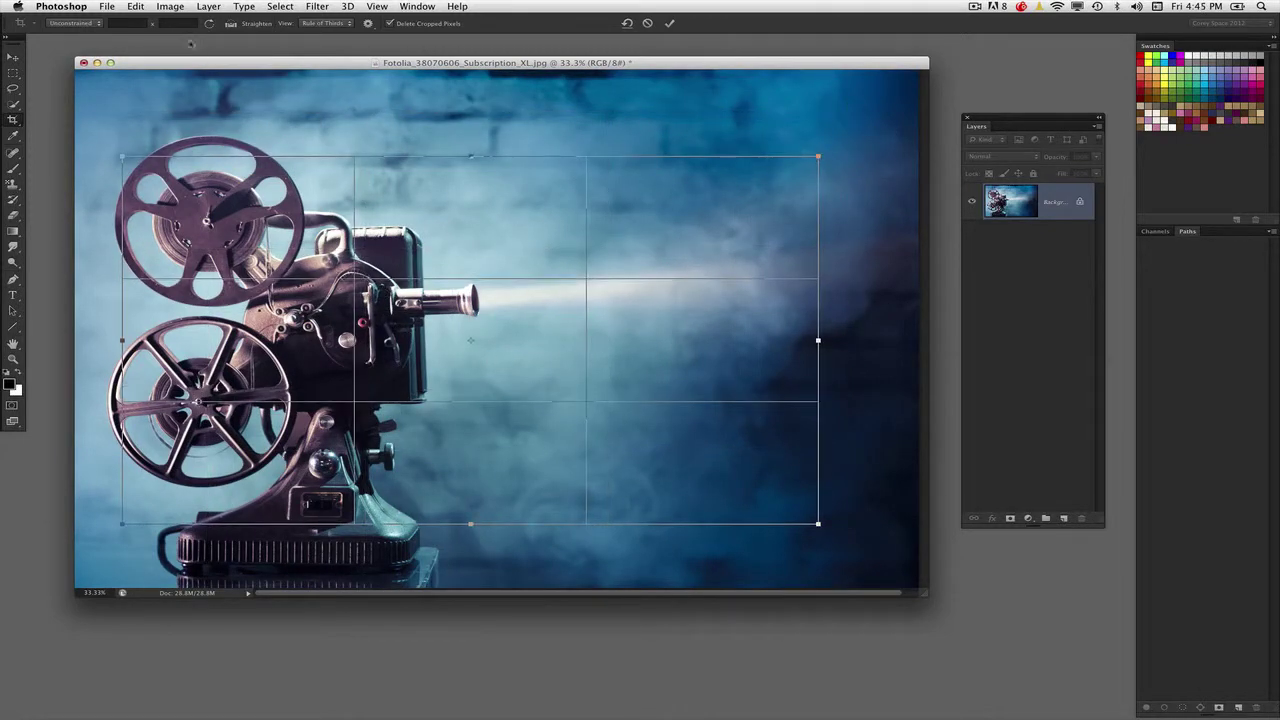
# - Lock the crop box to Original Ratio and shrink it over the projector and its beam
pyautogui.click(78, 22)
pyautogui.click(80, 29)
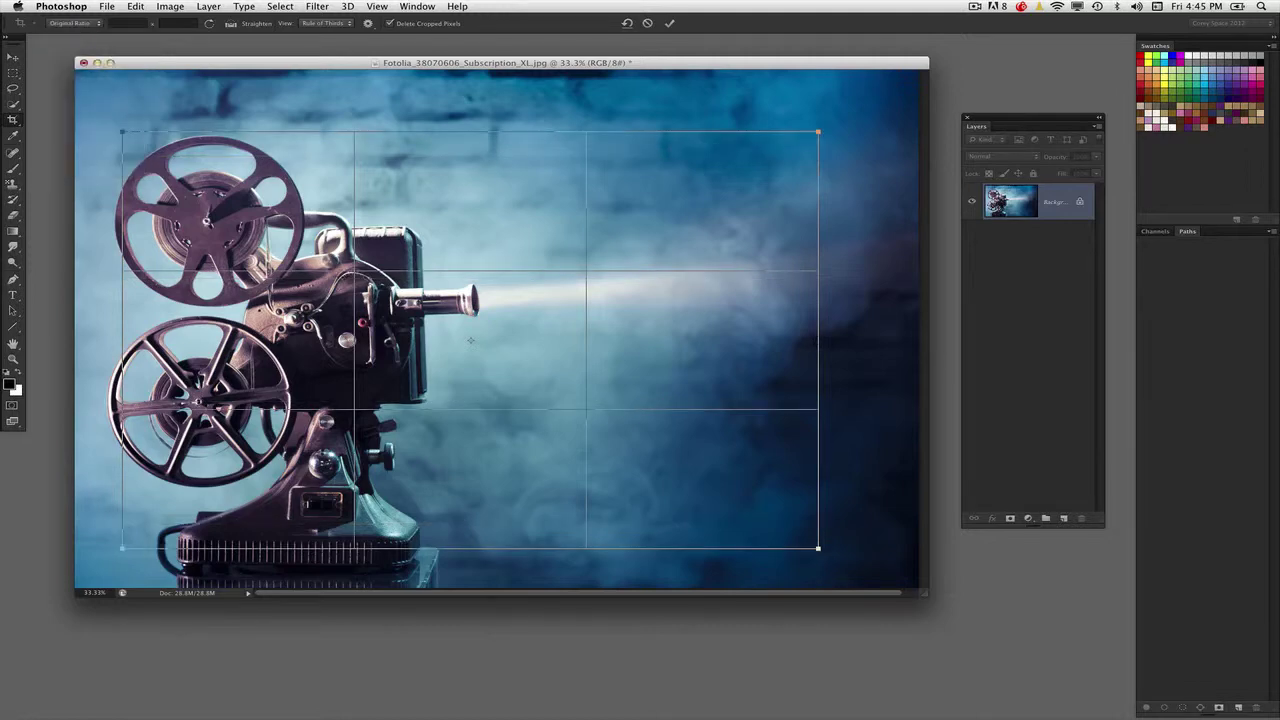
pyautogui.moveTo(191, 195); pyautogui.dragTo(144, 134)
pyautogui.moveTo(770, 488); pyautogui.dragTo(650, 388)
pyautogui.moveTo(678, 67); pyautogui.dragTo(658, 61)
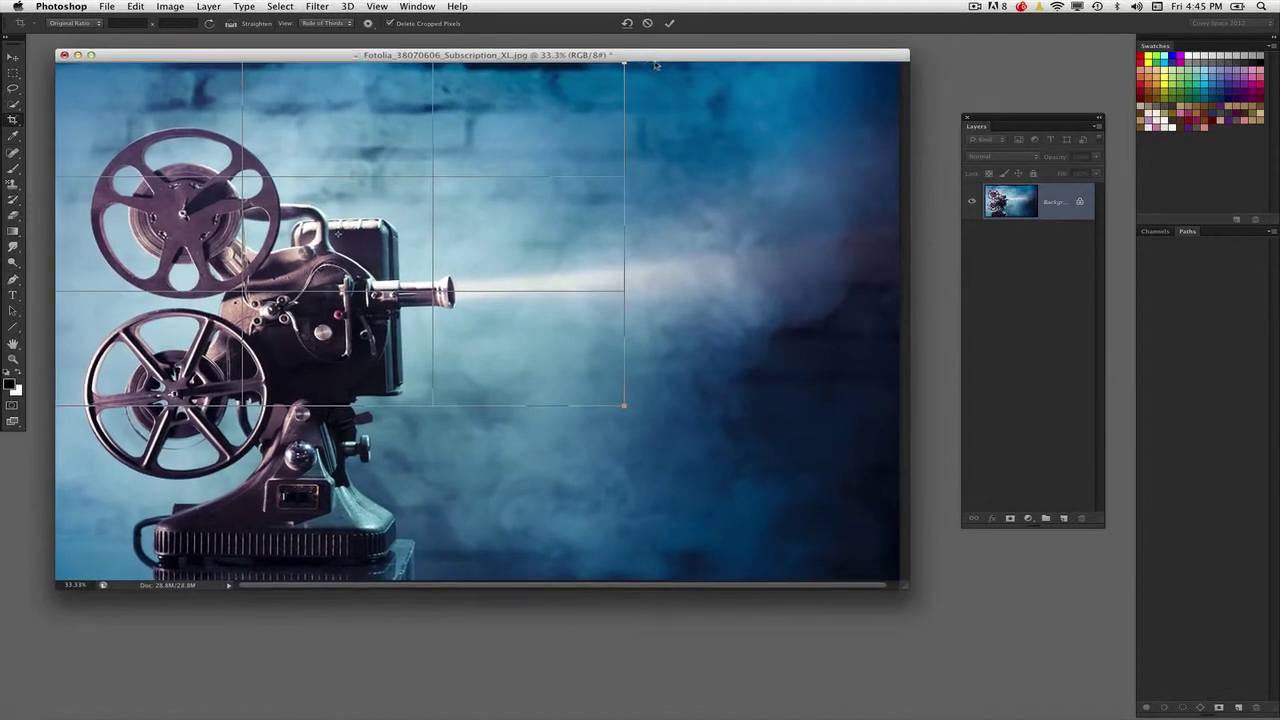
pyautogui.moveTo(570, 236); pyautogui.dragTo(646, 305)
pyautogui.click(77, 24)
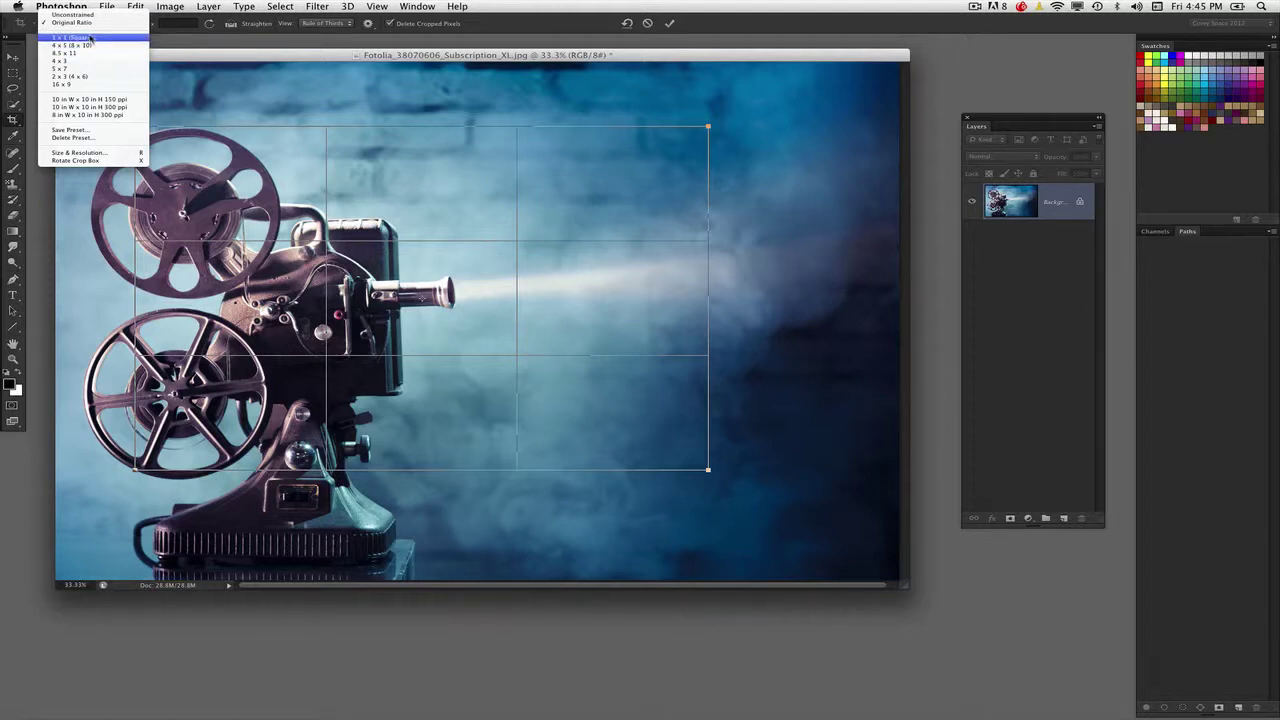
# - Apply a 16 x 9 crop framing the projector and its light beam
pyautogui.click(78, 87)
pyautogui.moveTo(394, 250); pyautogui.dragTo(385, 284)
pyautogui.moveTo(698, 197); pyautogui.dragTo(750, 172)
pyautogui.moveTo(375, 207)
pyautogui.mouseDown()
pyautogui.moveTo(398, 231)
pyautogui.moveTo(375, 197)
pyautogui.mouseUp()
pyautogui.press('Return')
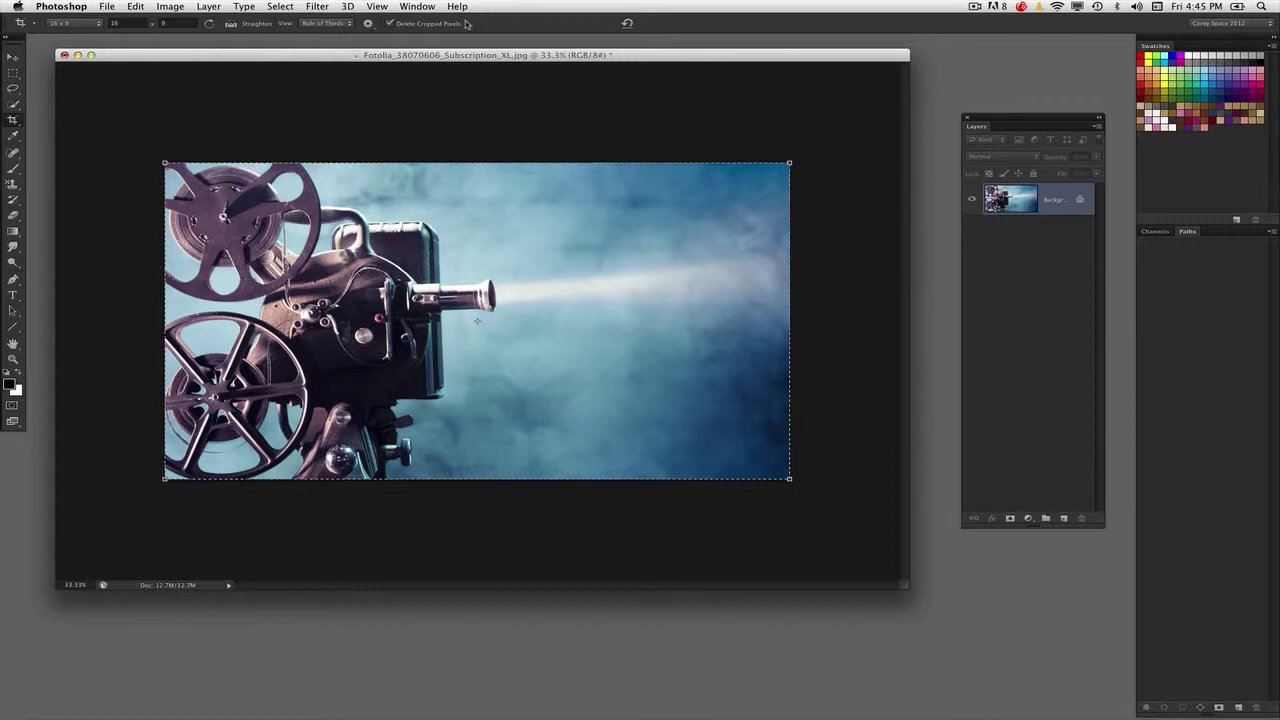
# - Browse the crop ratio presets, then draw a small crop box and undo its rotation
pyautogui.click(99, 22)
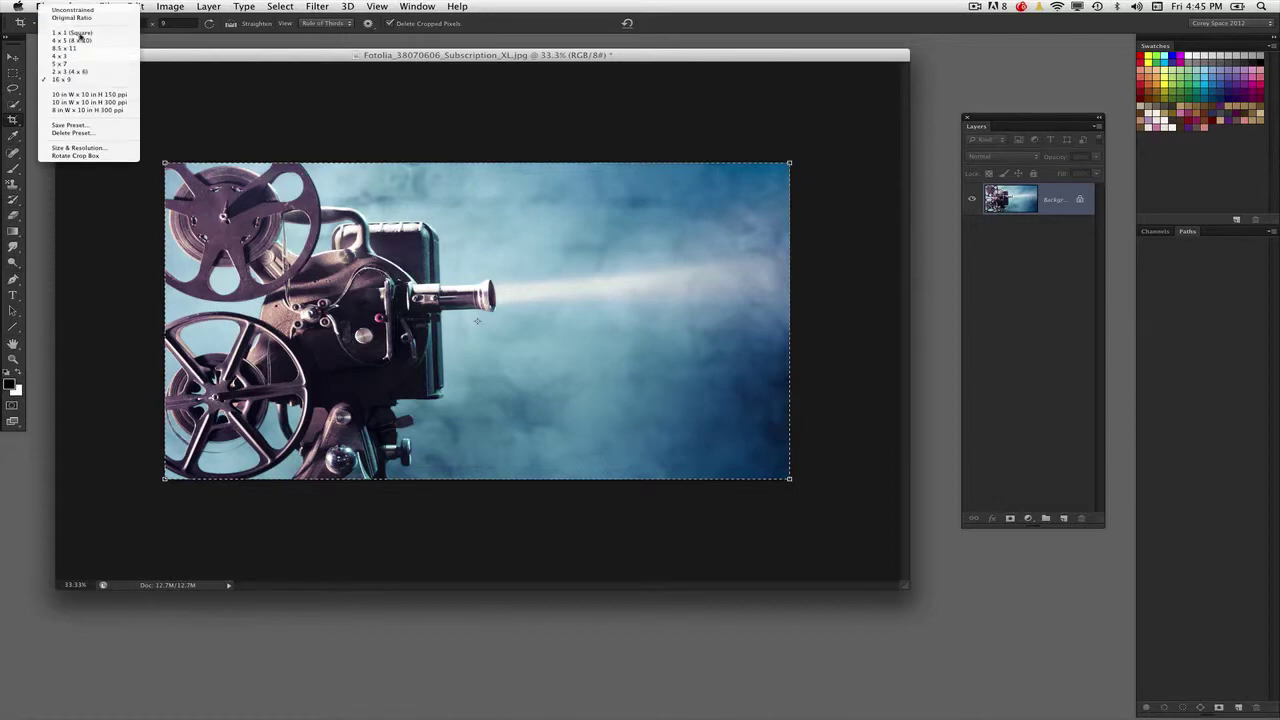
pyautogui.click(534, 124)
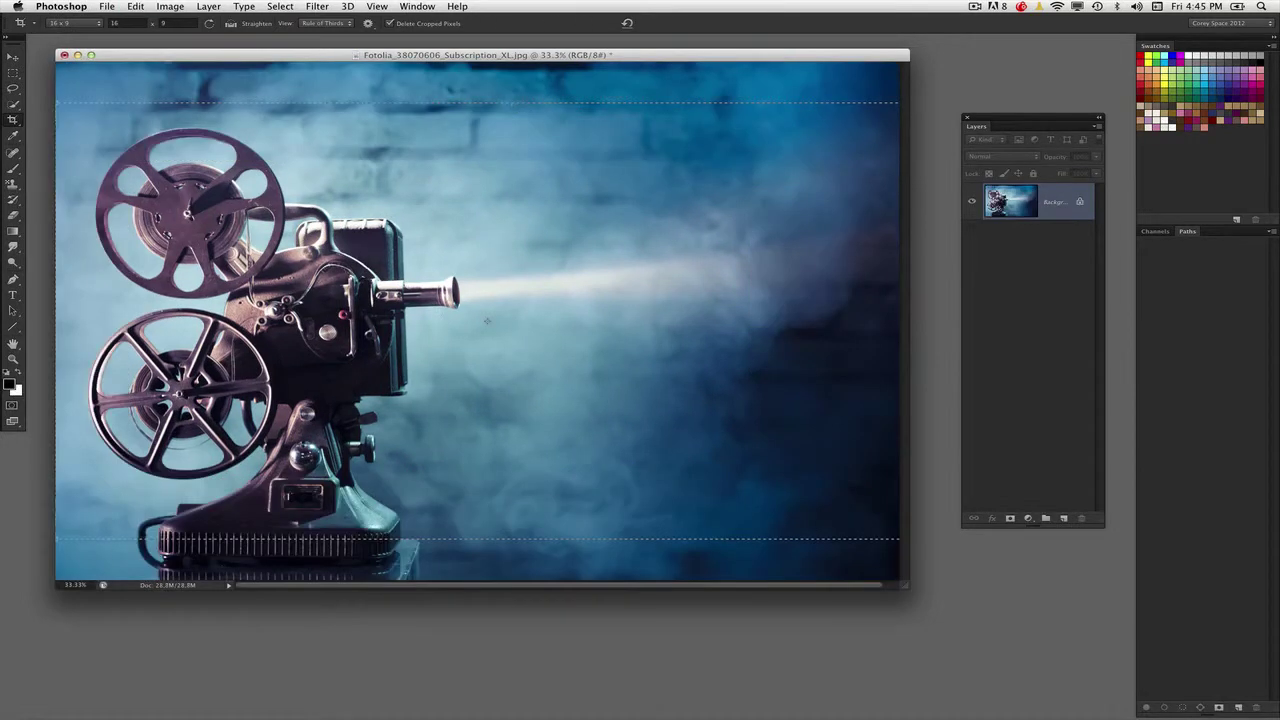
pyautogui.click(92, 20)
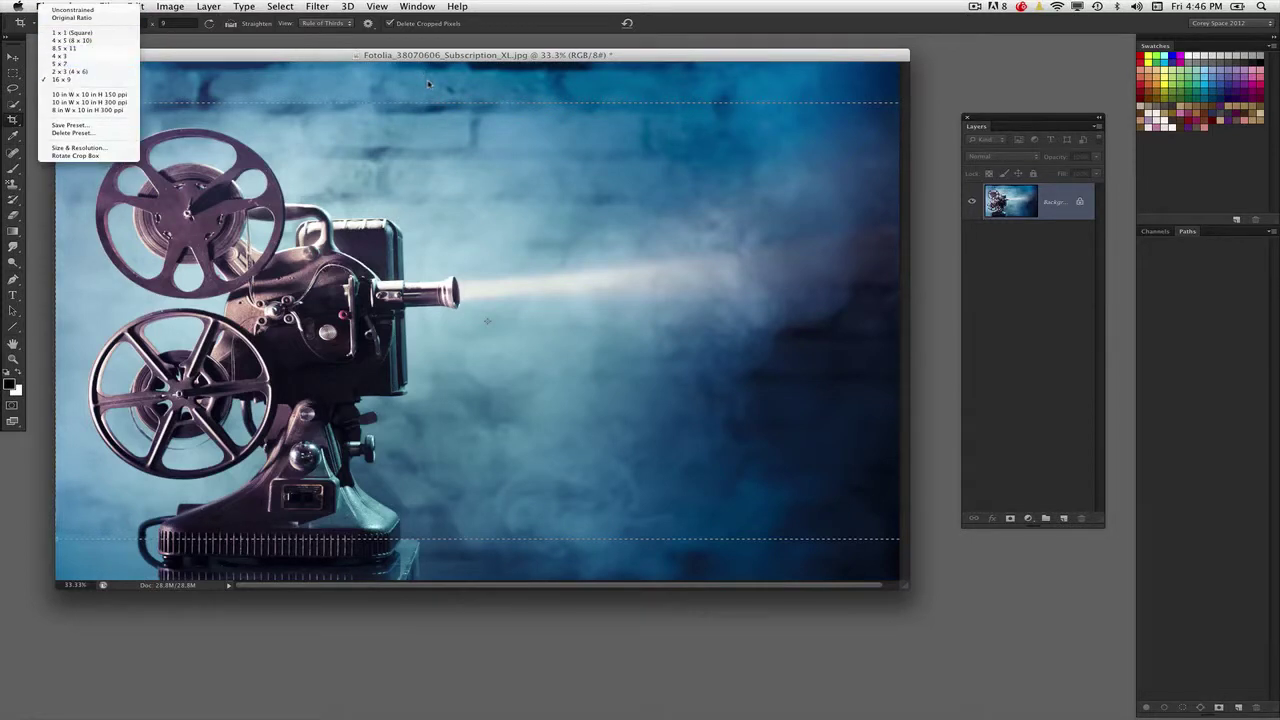
pyautogui.click(458, 95)
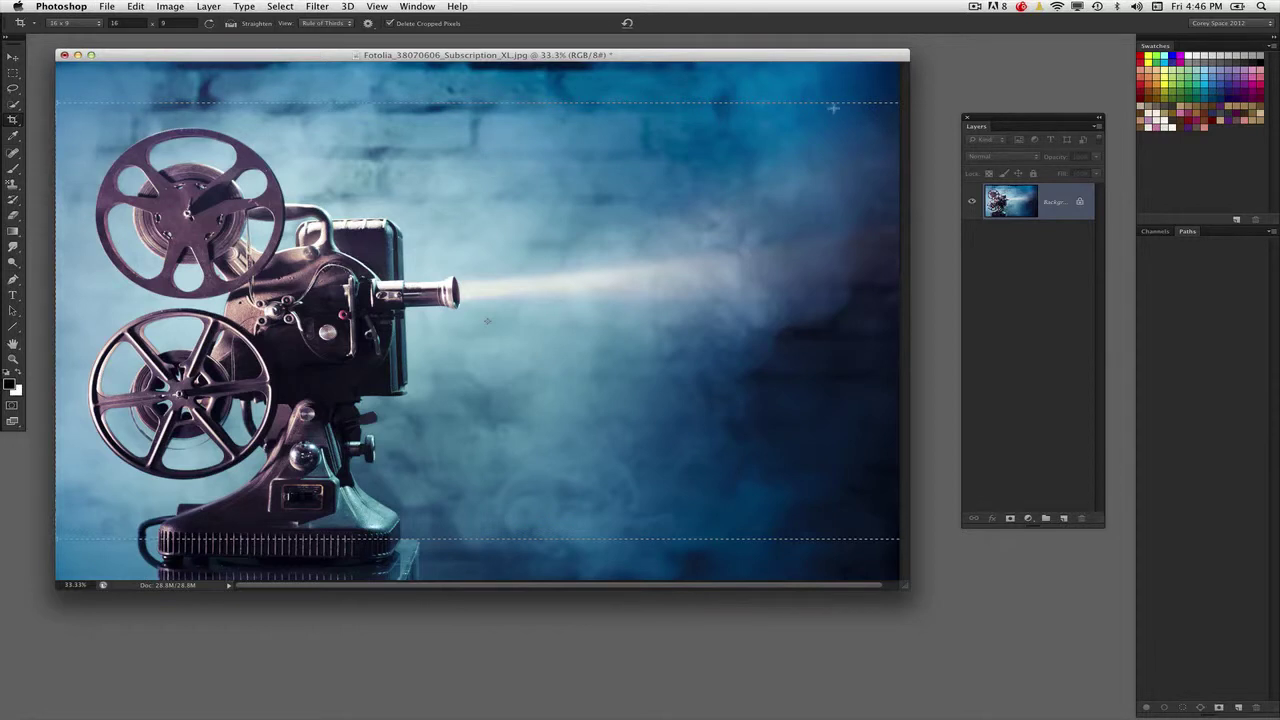
pyautogui.moveTo(314, 114); pyautogui.dragTo(370, 143)
pyautogui.moveTo(294, 184); pyautogui.dragTo(732, 395)
pyautogui.press('super+z')
# - Apply a 16 x 9 crop over the projector, then undo it to restore the full photo
pyautogui.moveTo(370, 143); pyautogui.dragTo(814, 366)
pyautogui.moveTo(697, 286); pyautogui.dragTo(594, 337)
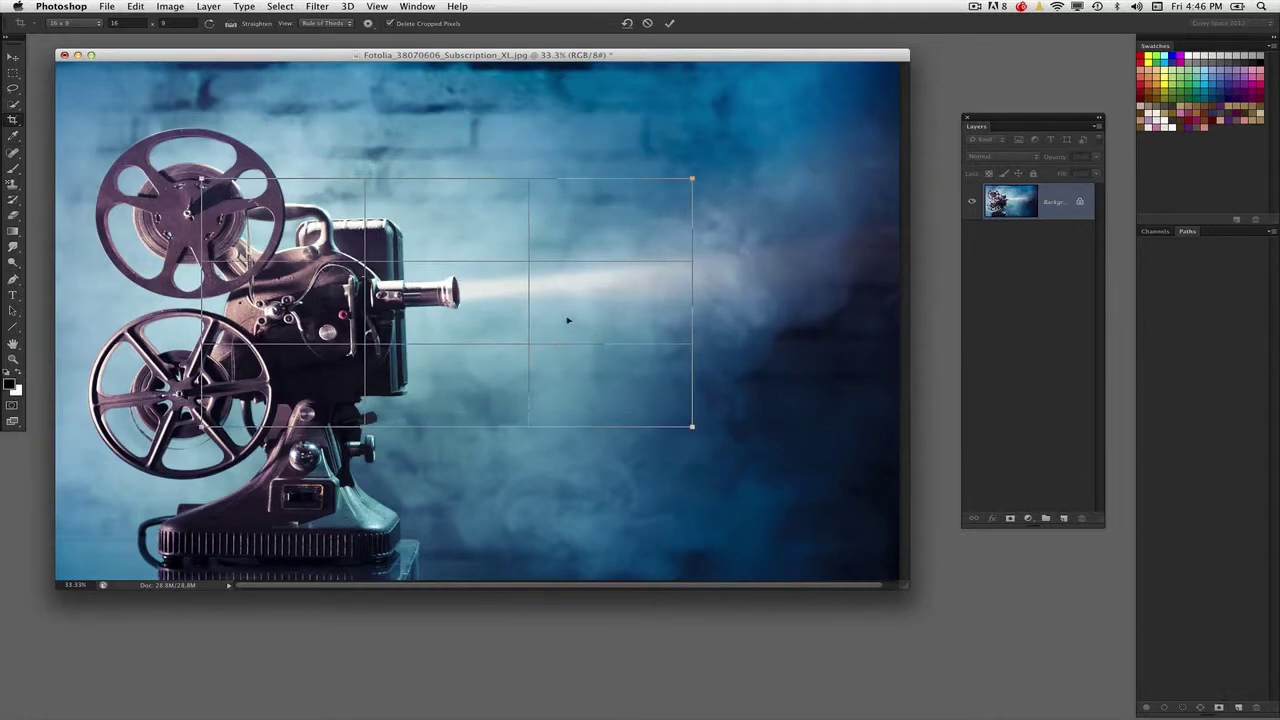
pyautogui.press('Return')
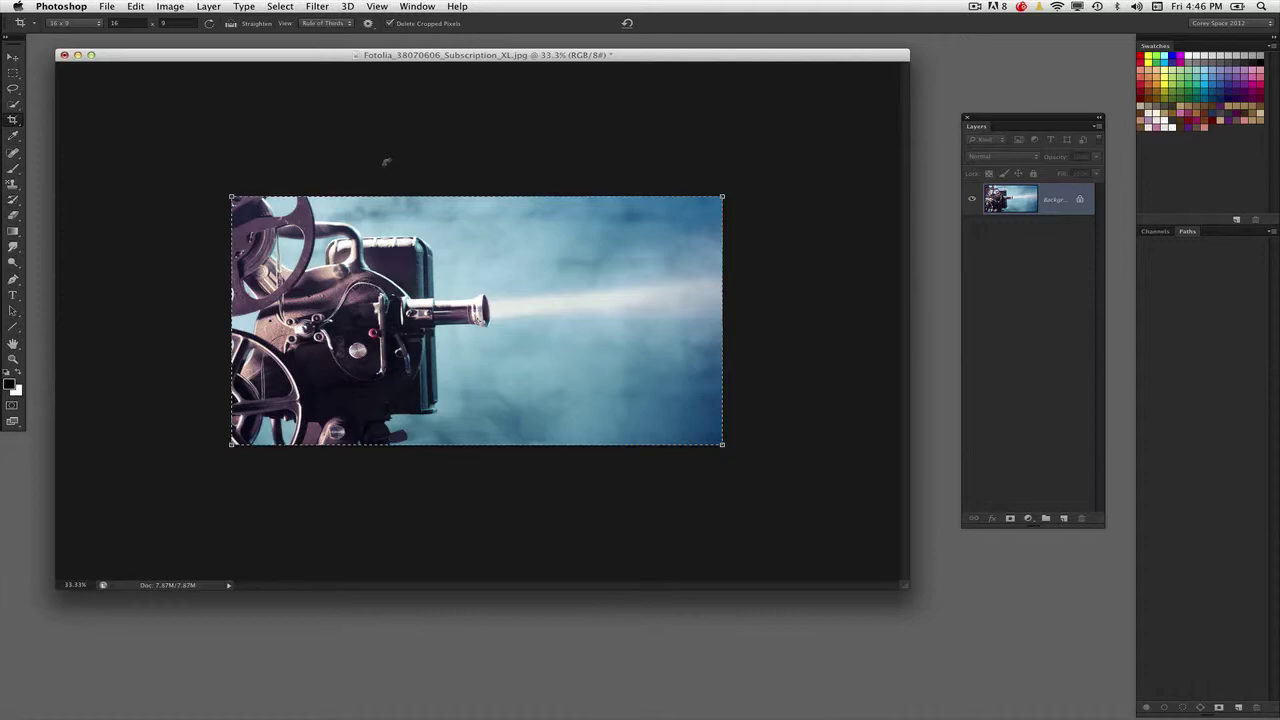
pyautogui.press('super+z')
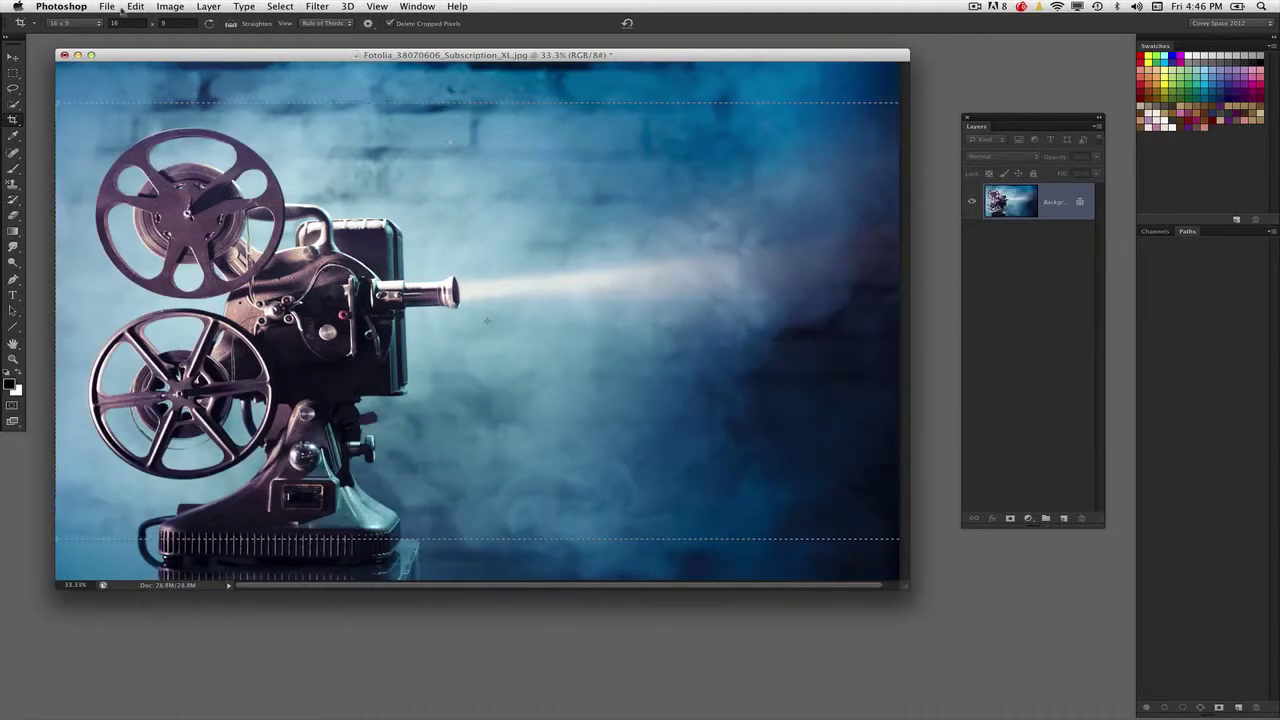
# - Enter a Size & Resolution crop of 12 in x 9 in at 300 ppi, saved as a crop preset
pyautogui.click(88, 23)
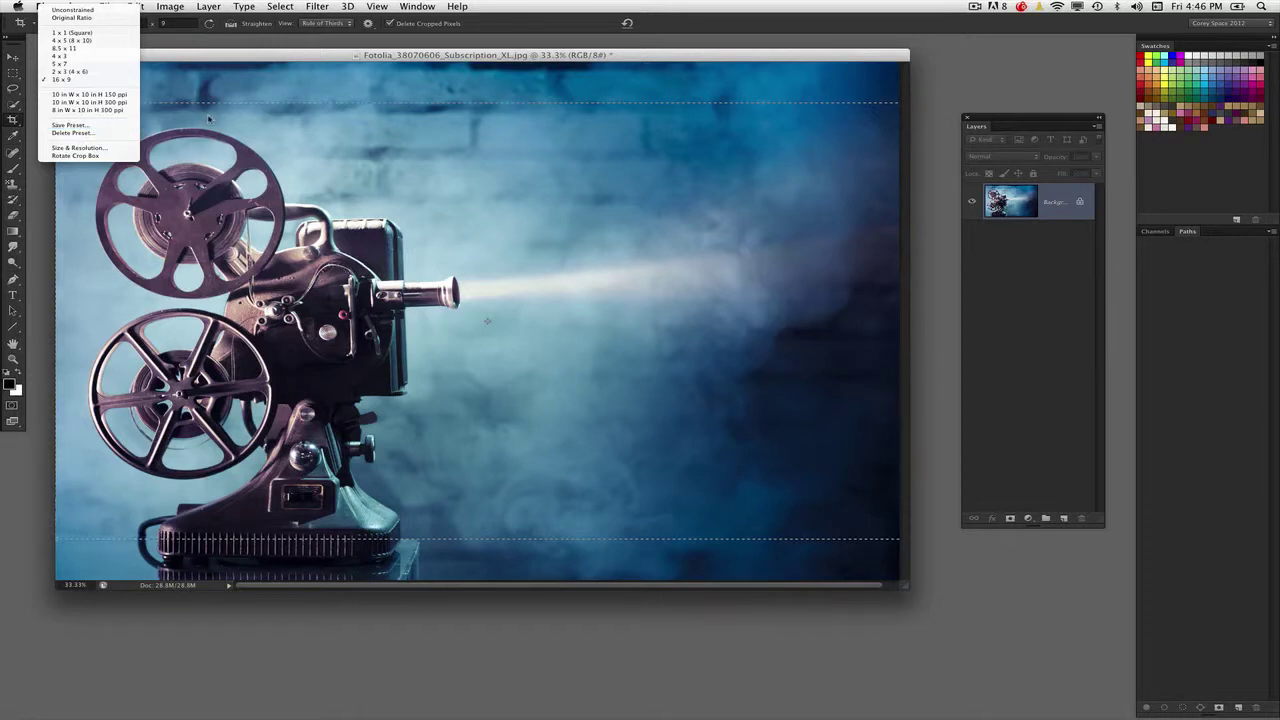
pyautogui.click(104, 149)
pyautogui.moveTo(547, 255); pyautogui.dragTo(407, 204)
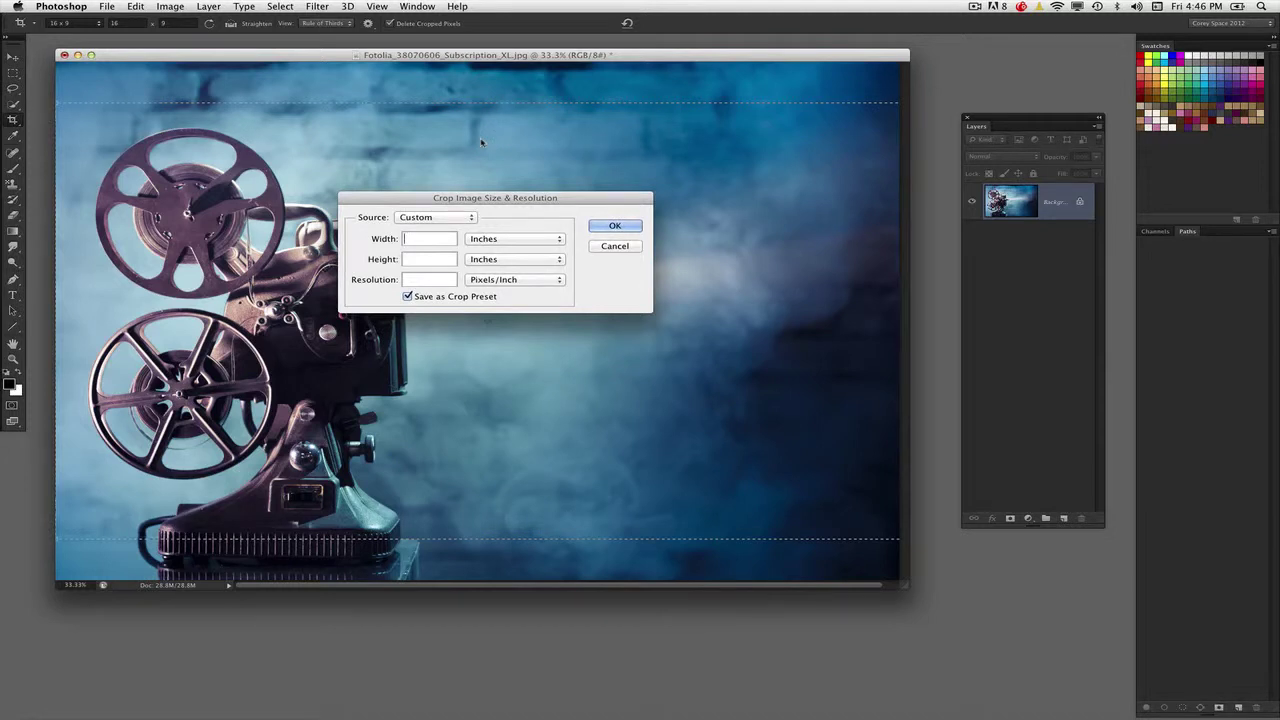
pyautogui.write('10')
pyautogui.press('Tab')
pyautogui.doubleClick(410, 239)
pyautogui.write('12')
pyautogui.click(440, 282)
pyautogui.write('300')
pyautogui.click(612, 226)
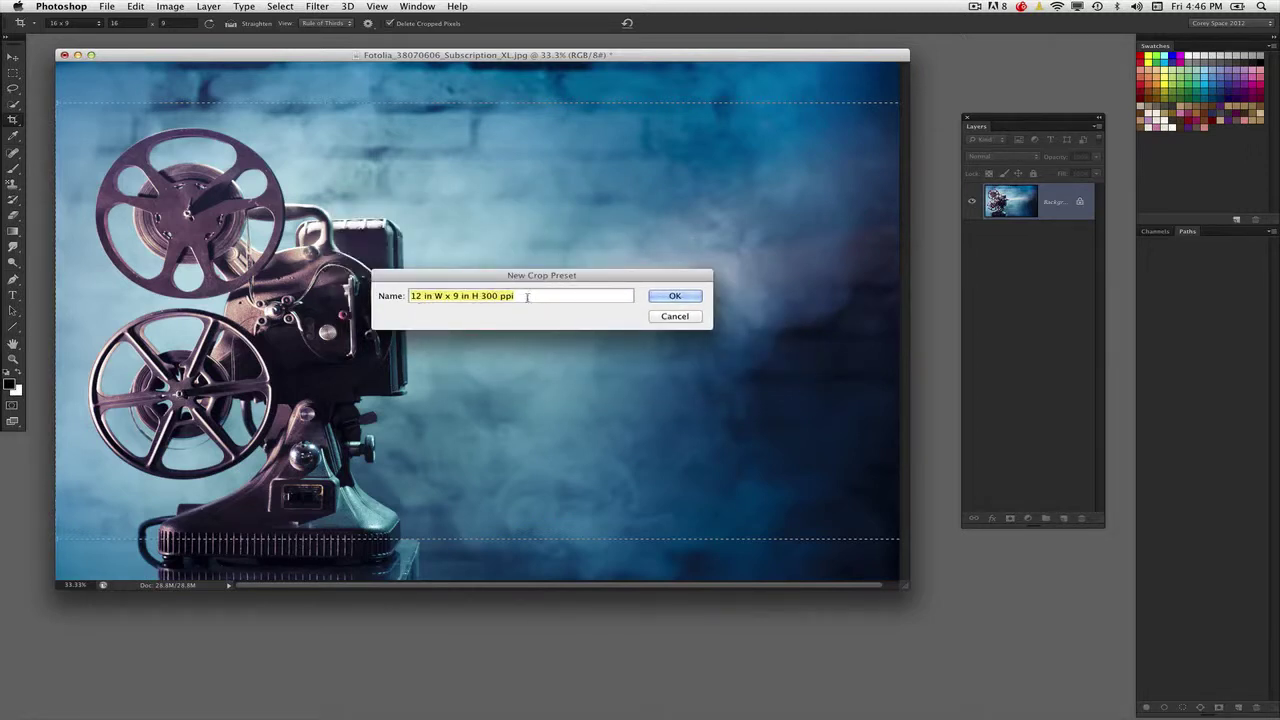
# - Save the '12 in W x 9 in H 300 ppi' preset and leave cropping without applying it
pyautogui.click(664, 296)
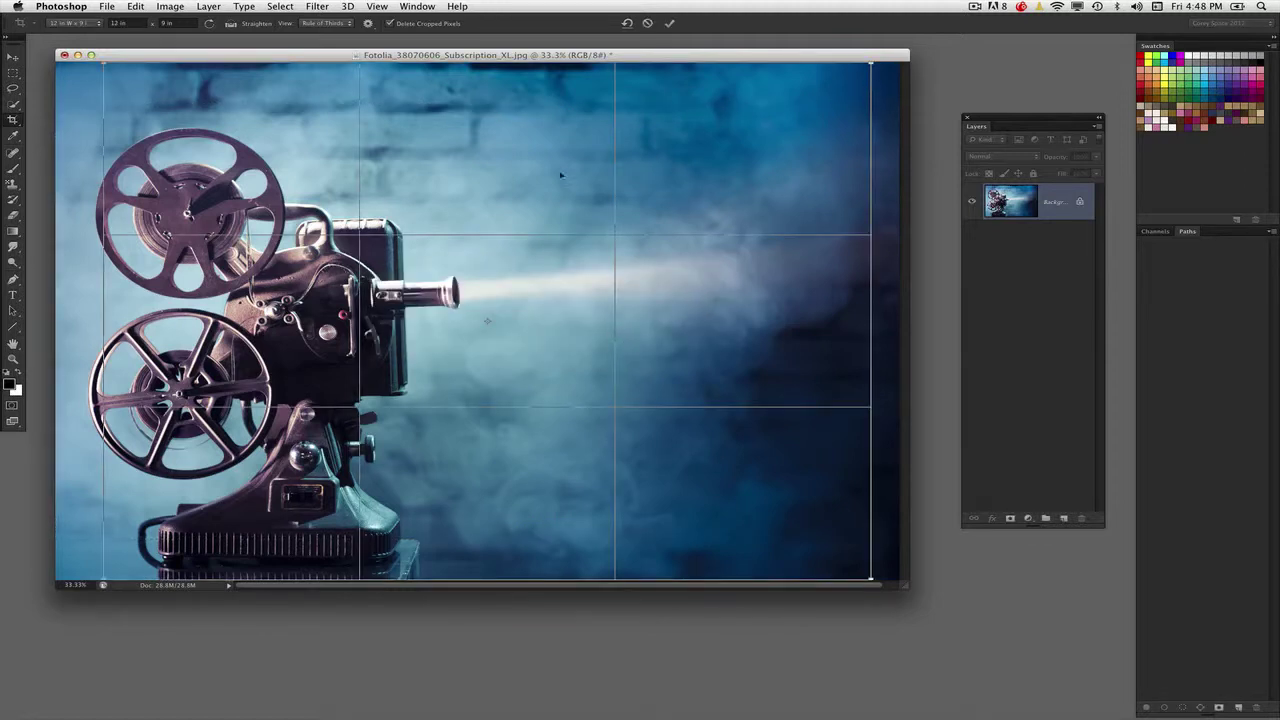
pyautogui.click(13, 57)
pyautogui.click(595, 246)
# - Check in Image Size that the photo is 54 x 36 in at 72 ppi, then cancel
pyautogui.click(207, 7)
pyautogui.moveTo(172, 9)
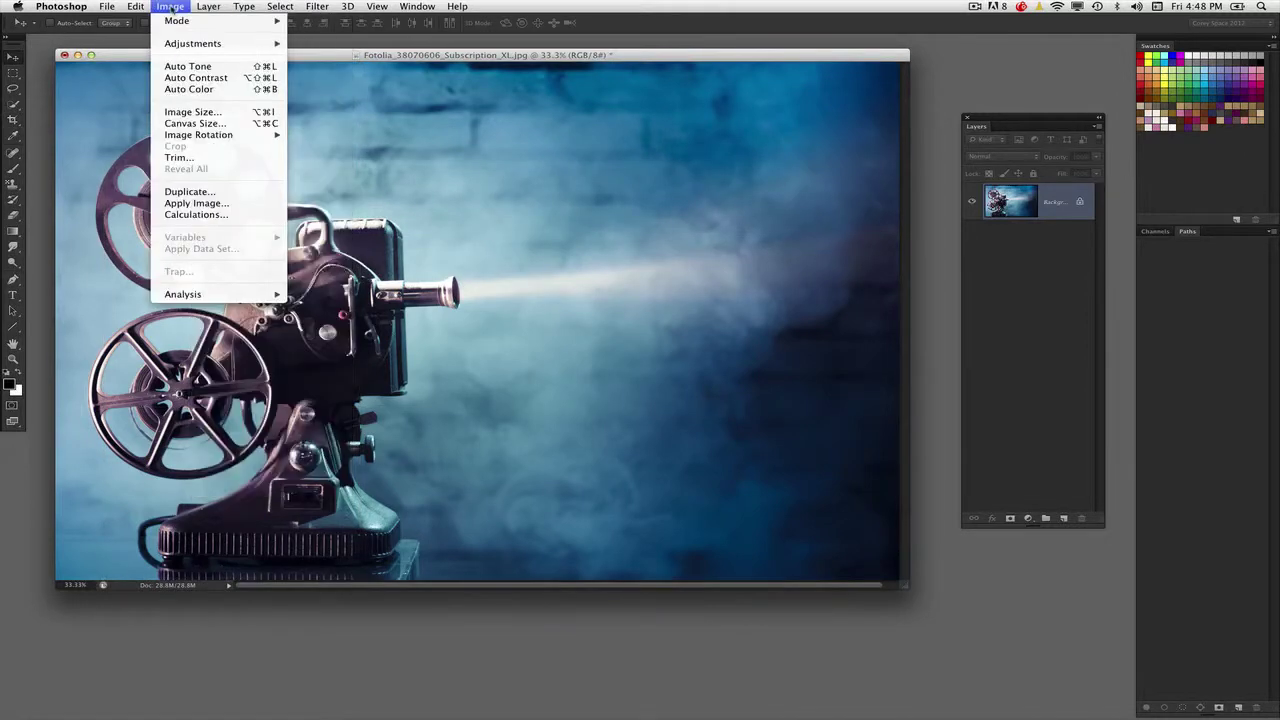
pyautogui.click(192, 112)
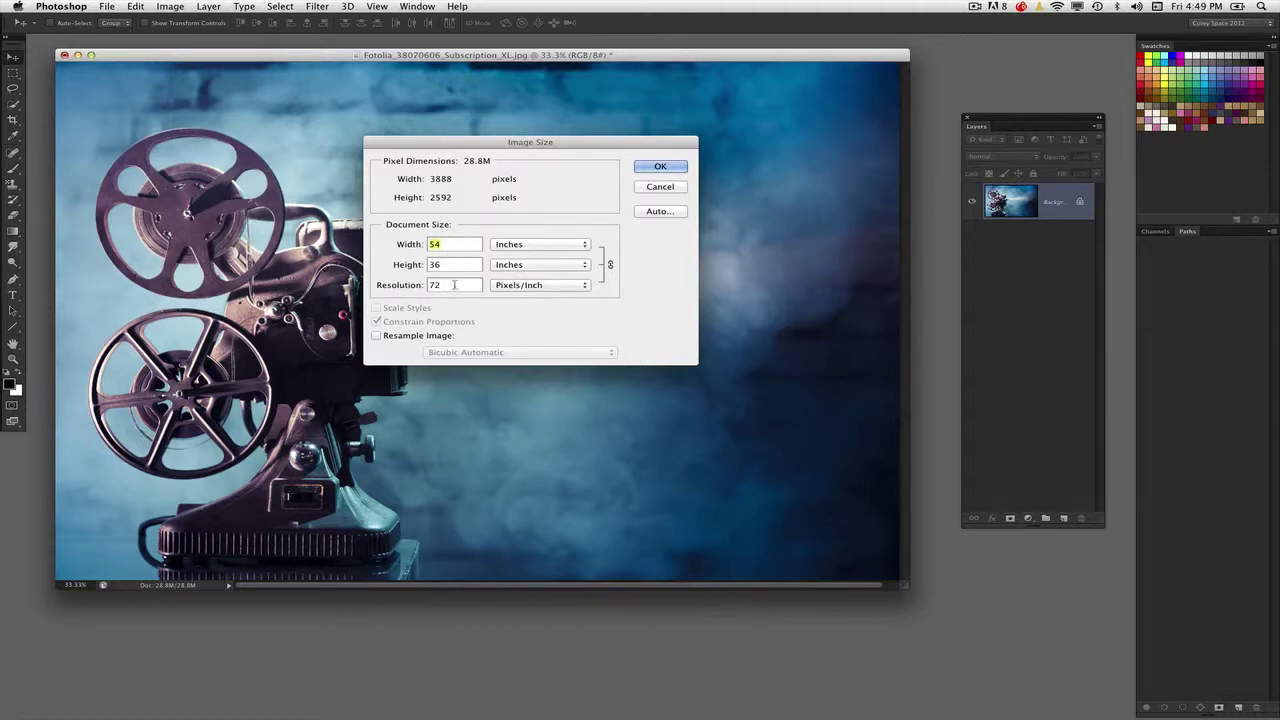
pyautogui.press('Escape')
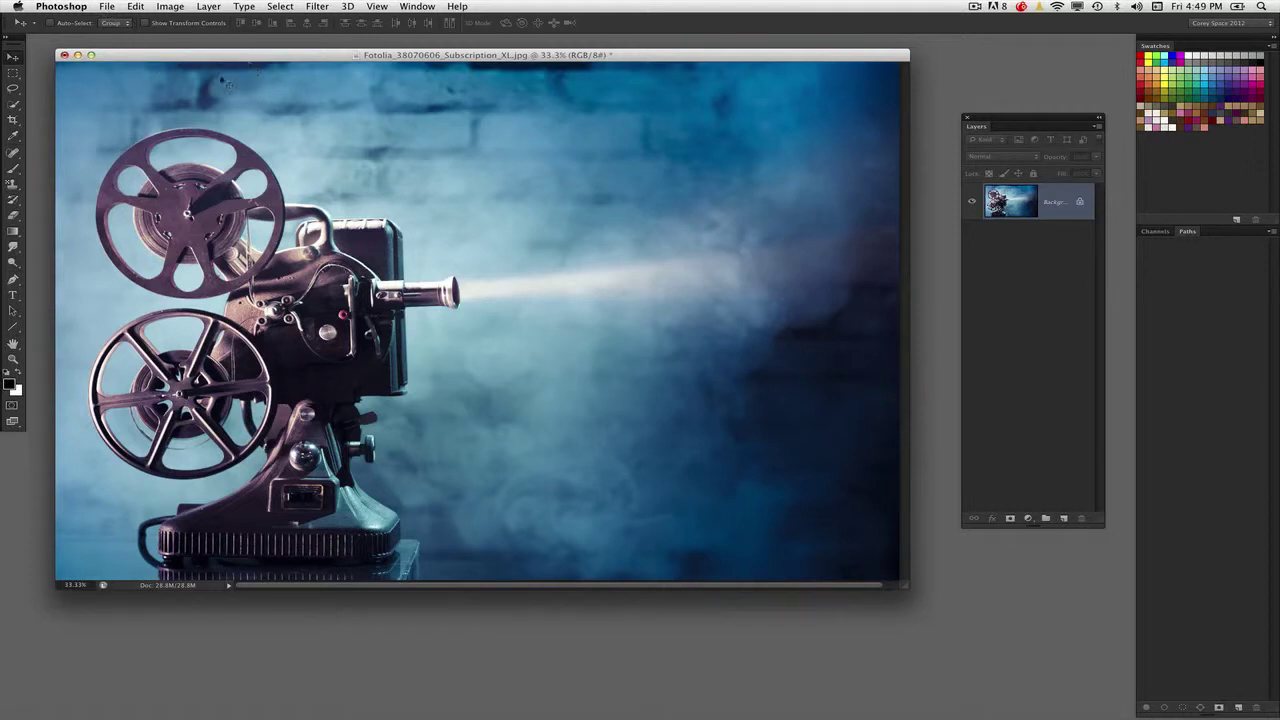
# - Crop the projector and its beam using the 12 in W x 9 in H 300 ppi preset
pyautogui.click(13, 120)
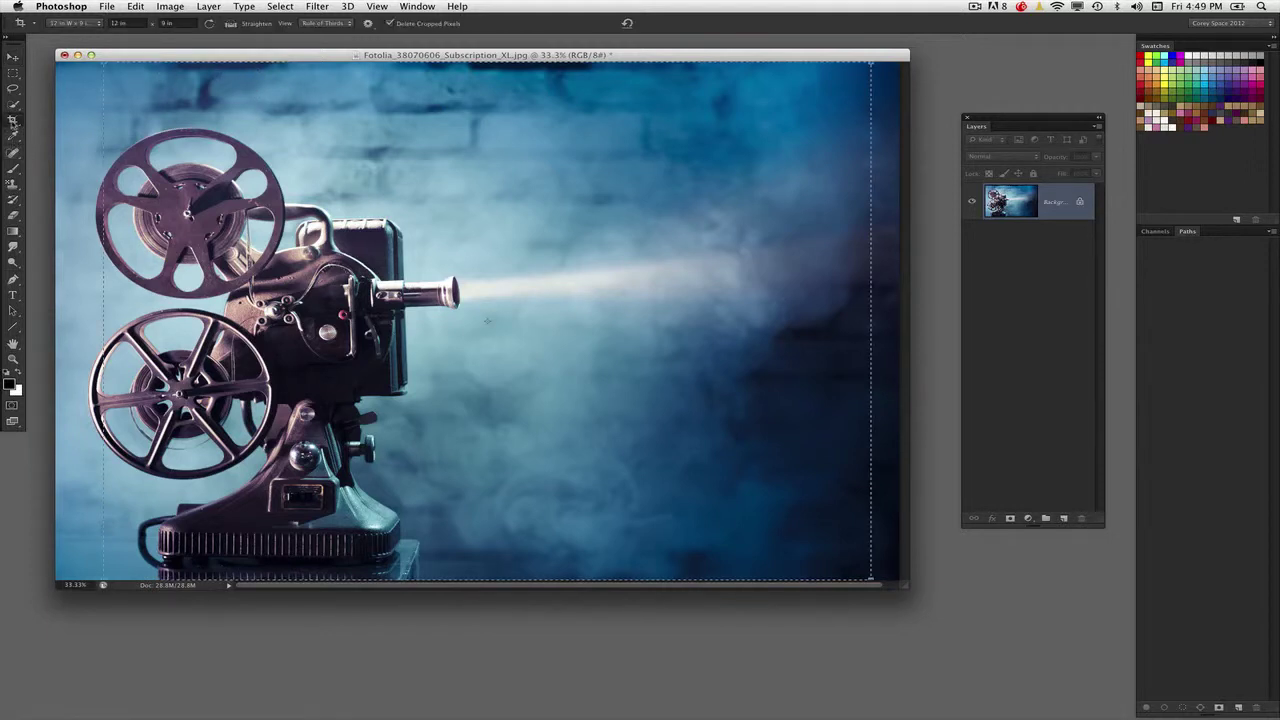
pyautogui.click(86, 23)
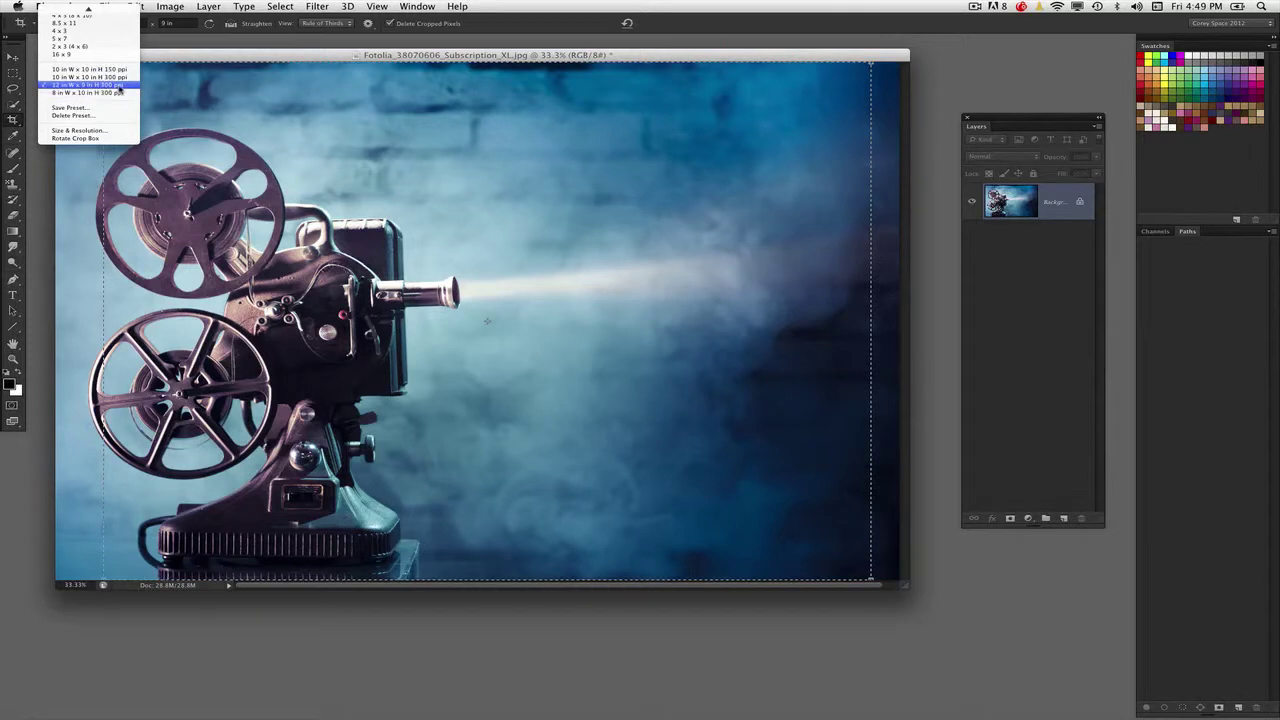
pyautogui.click(121, 86)
pyautogui.moveTo(104, 62); pyautogui.dragTo(145, 100)
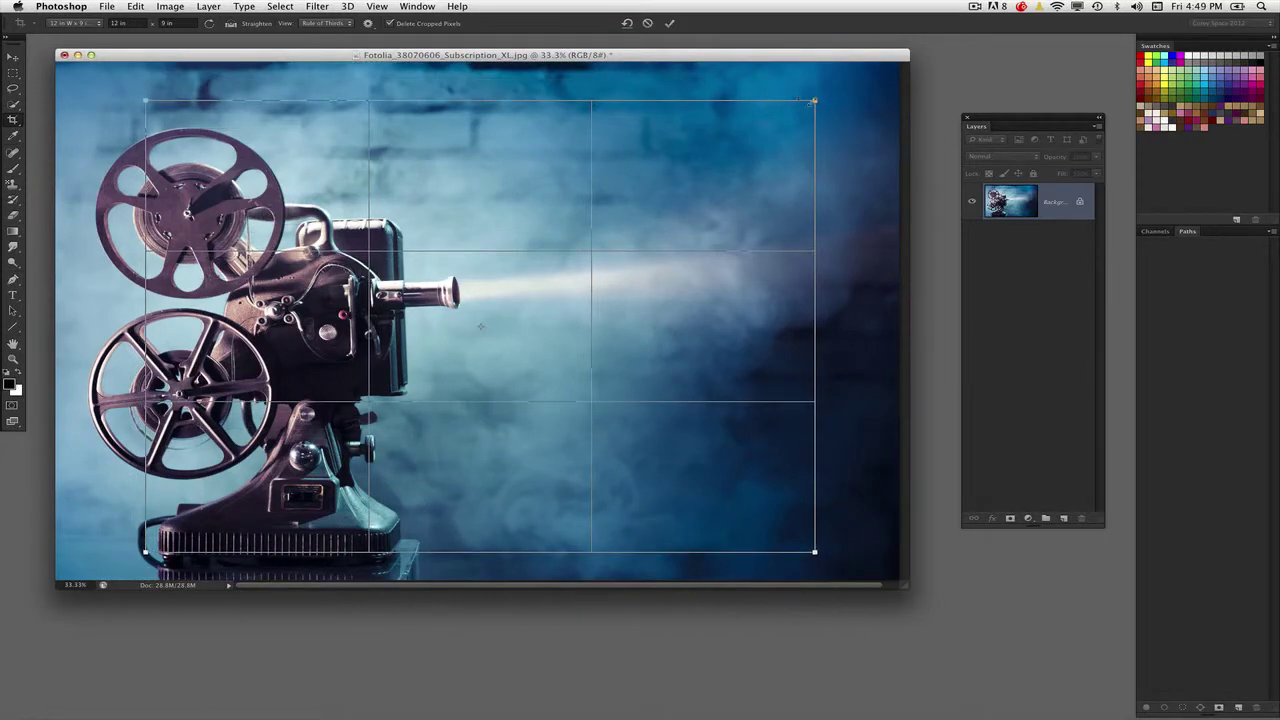
pyautogui.moveTo(814, 101); pyautogui.dragTo(791, 120)
pyautogui.moveTo(660, 190); pyautogui.dragTo(598, 195)
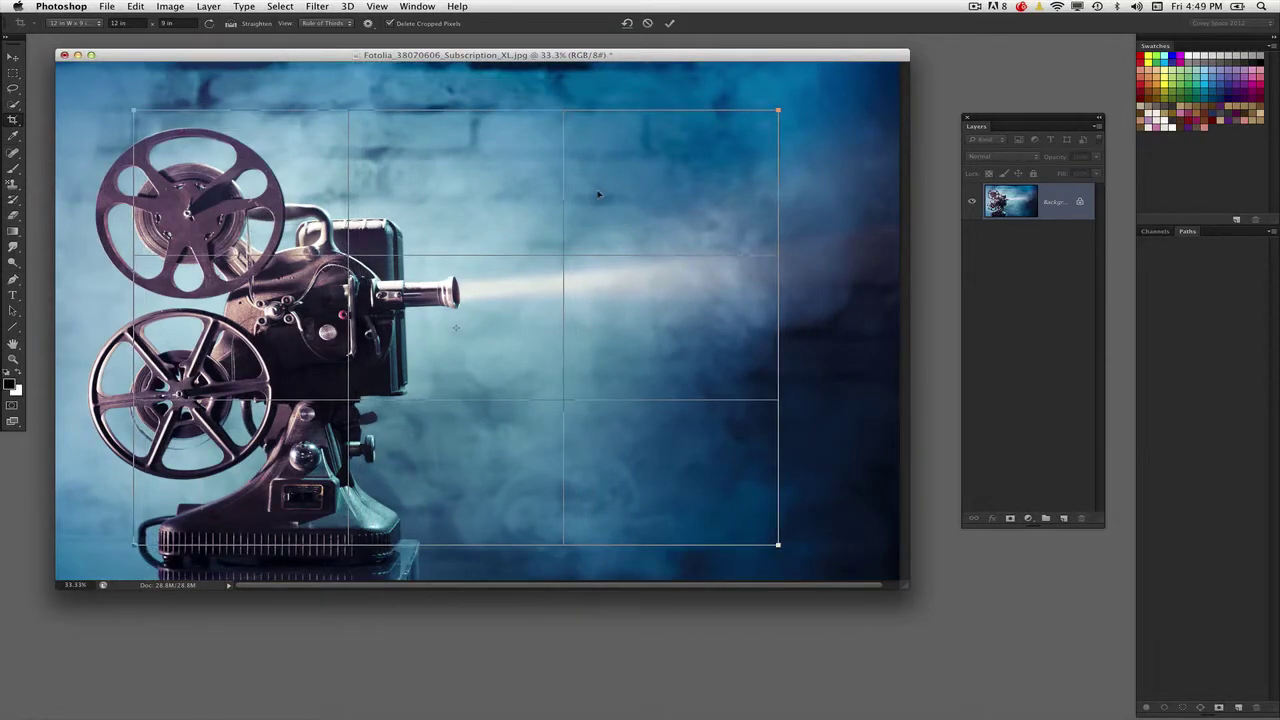
pyautogui.press('Return')
pyautogui.click(170, 6)
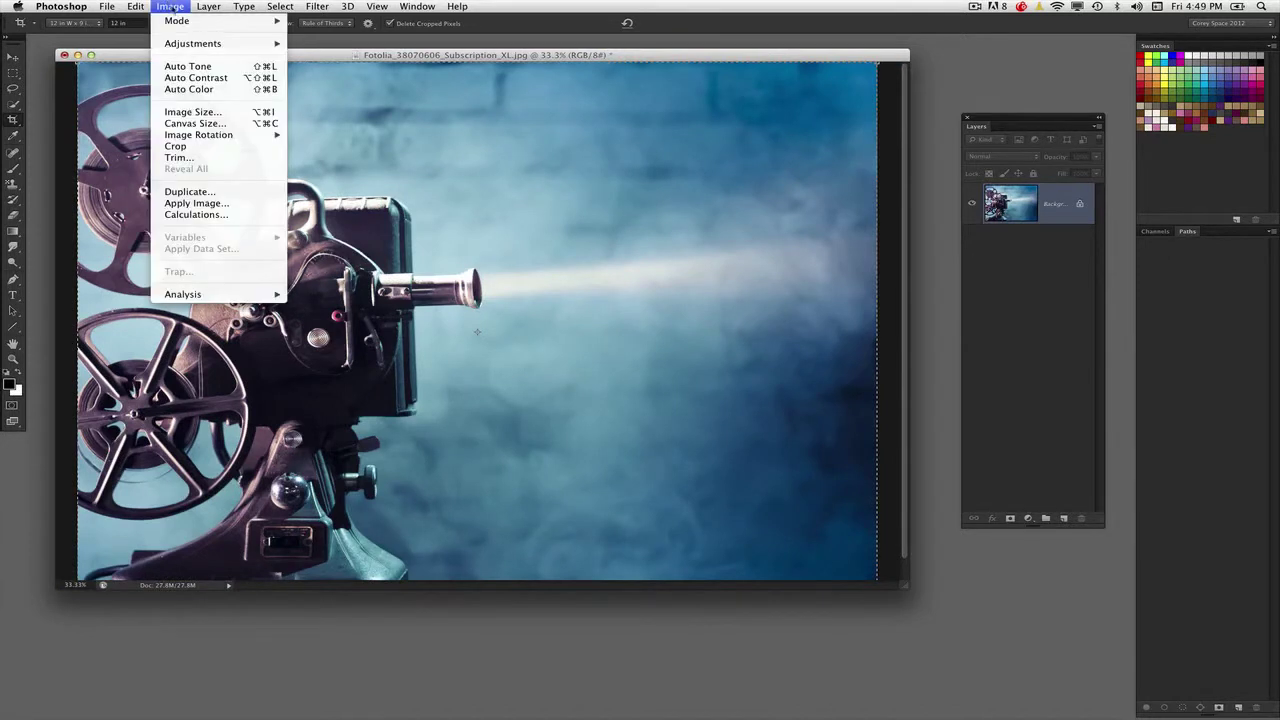
pyautogui.click(180, 110)
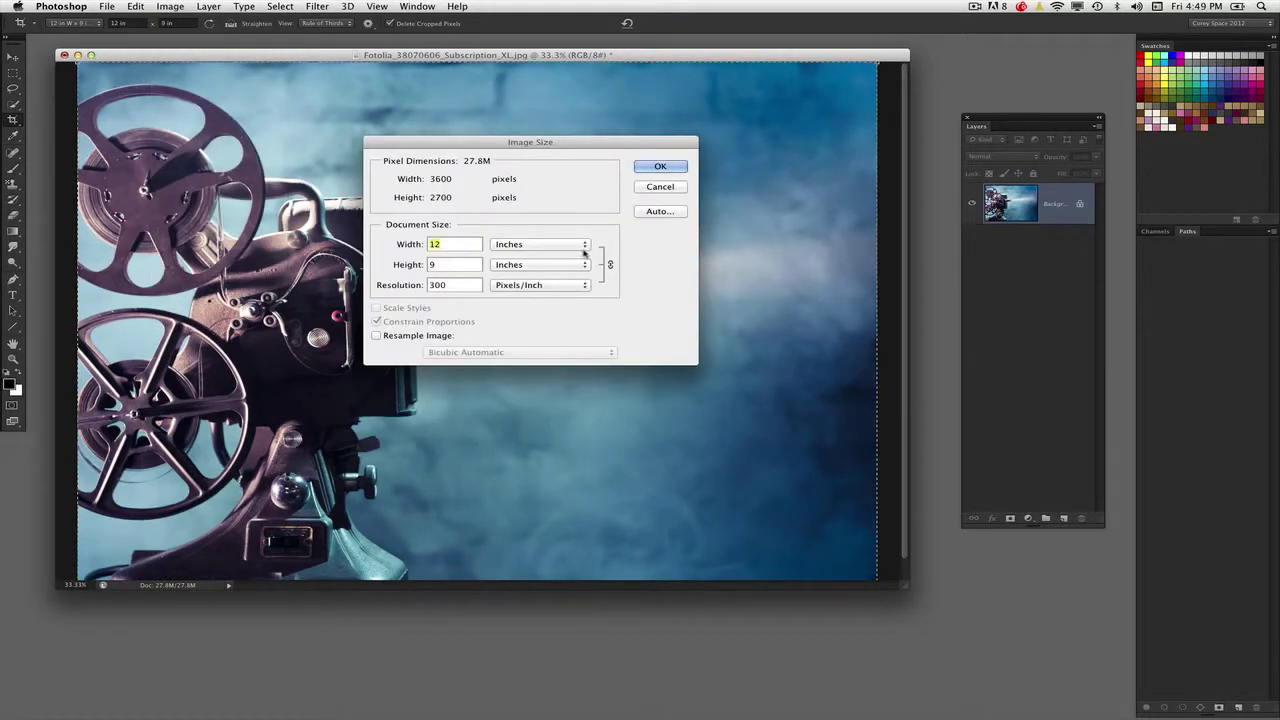
pyautogui.click(658, 190)
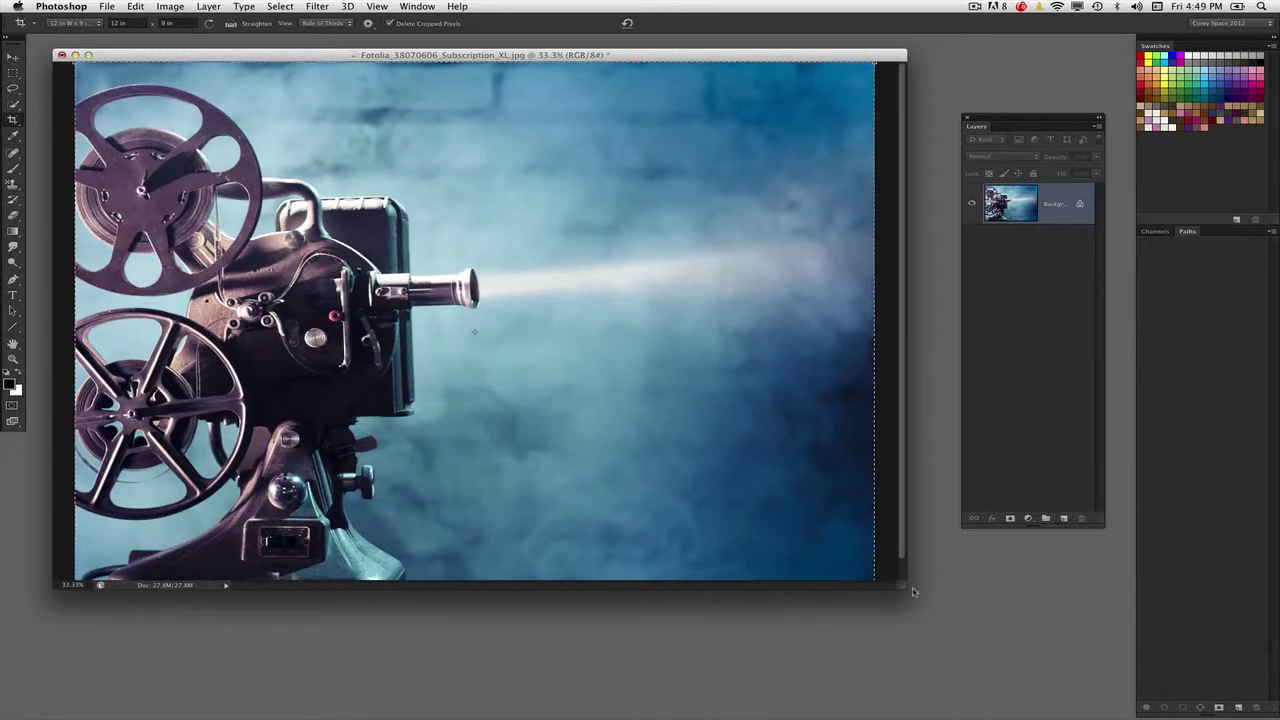
# - Enlarge the window and apply a 10 in W x 10 in H 150 ppi square crop centred on the projector
pyautogui.moveTo(910, 619); pyautogui.dragTo(914, 665)
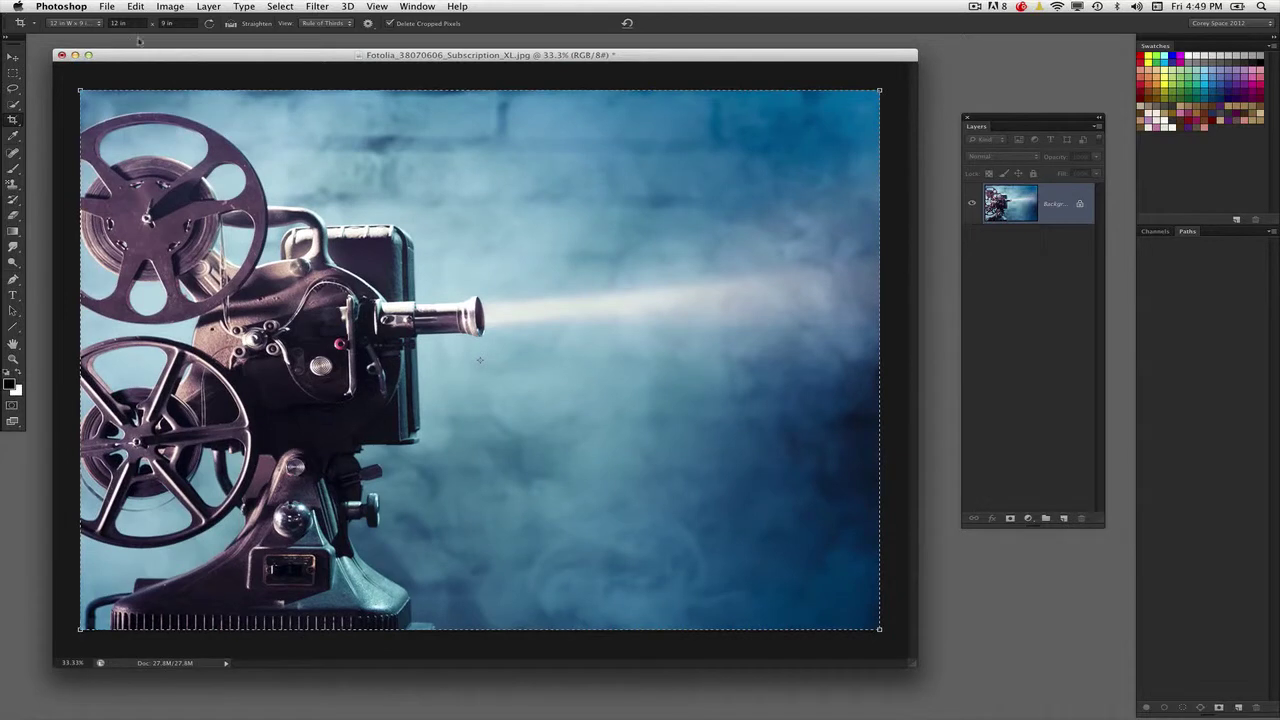
pyautogui.click(98, 22)
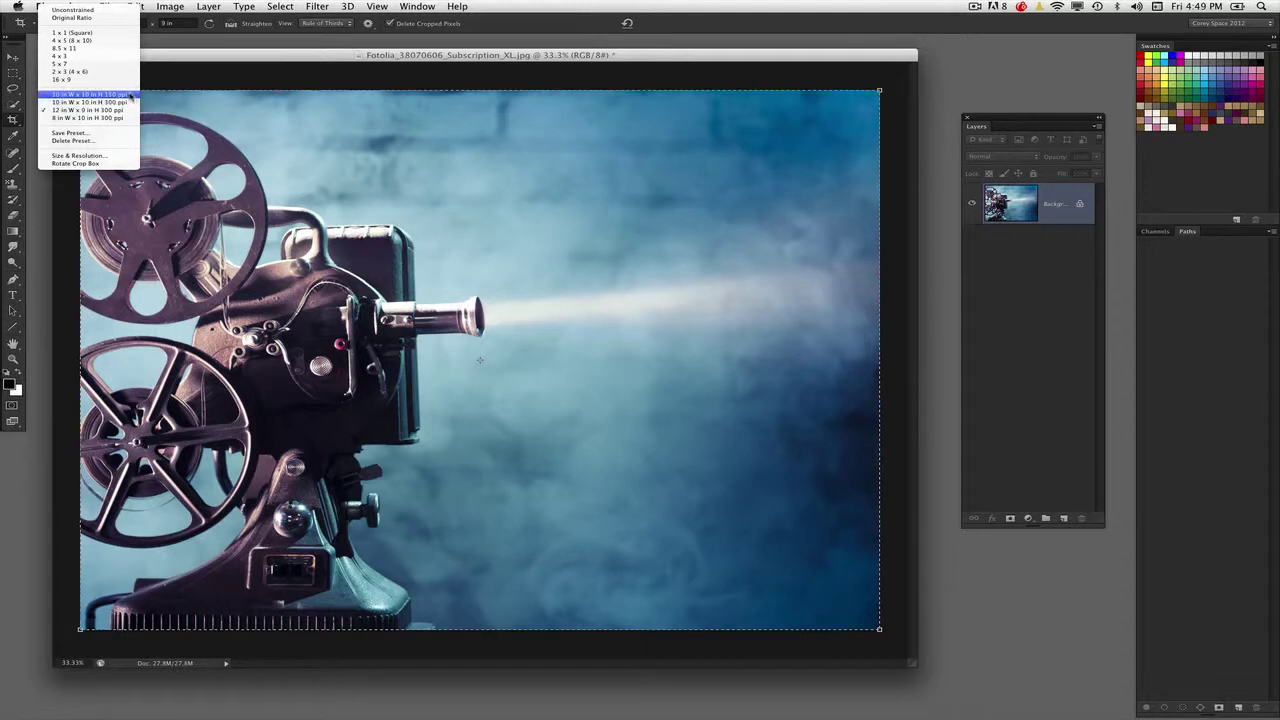
pyautogui.click(130, 94)
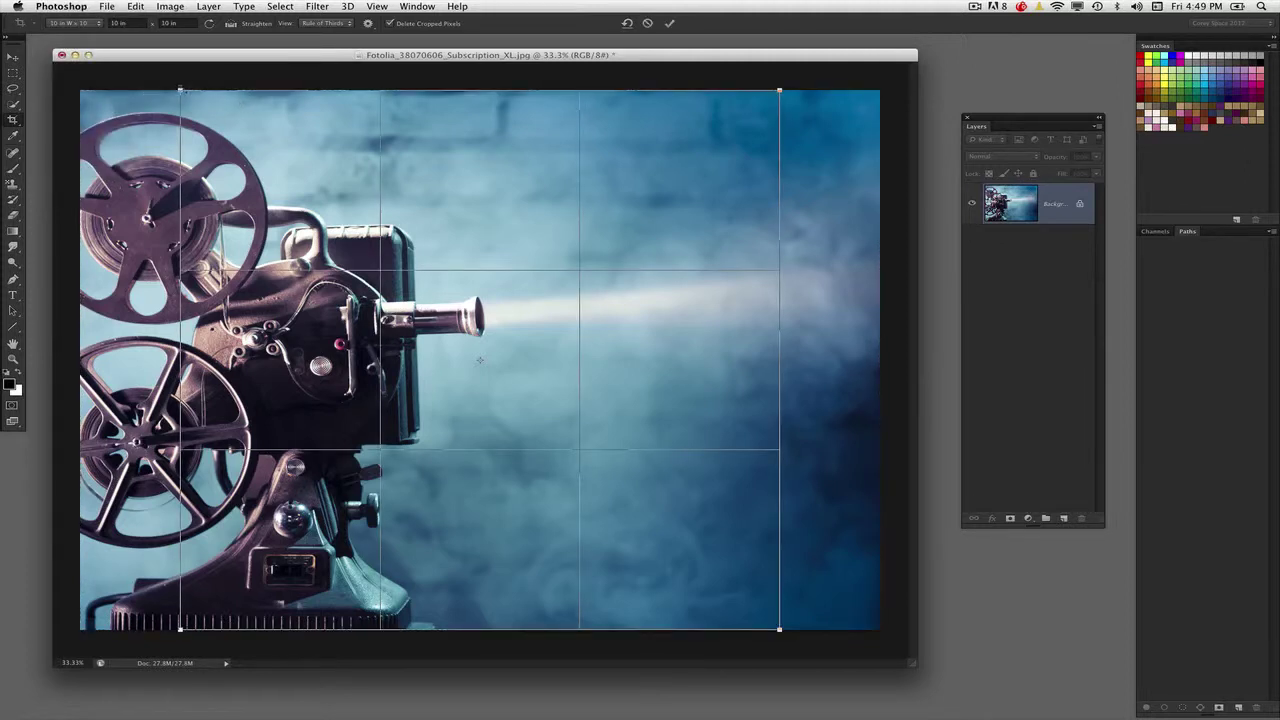
pyautogui.moveTo(185, 94); pyautogui.dragTo(212, 143)
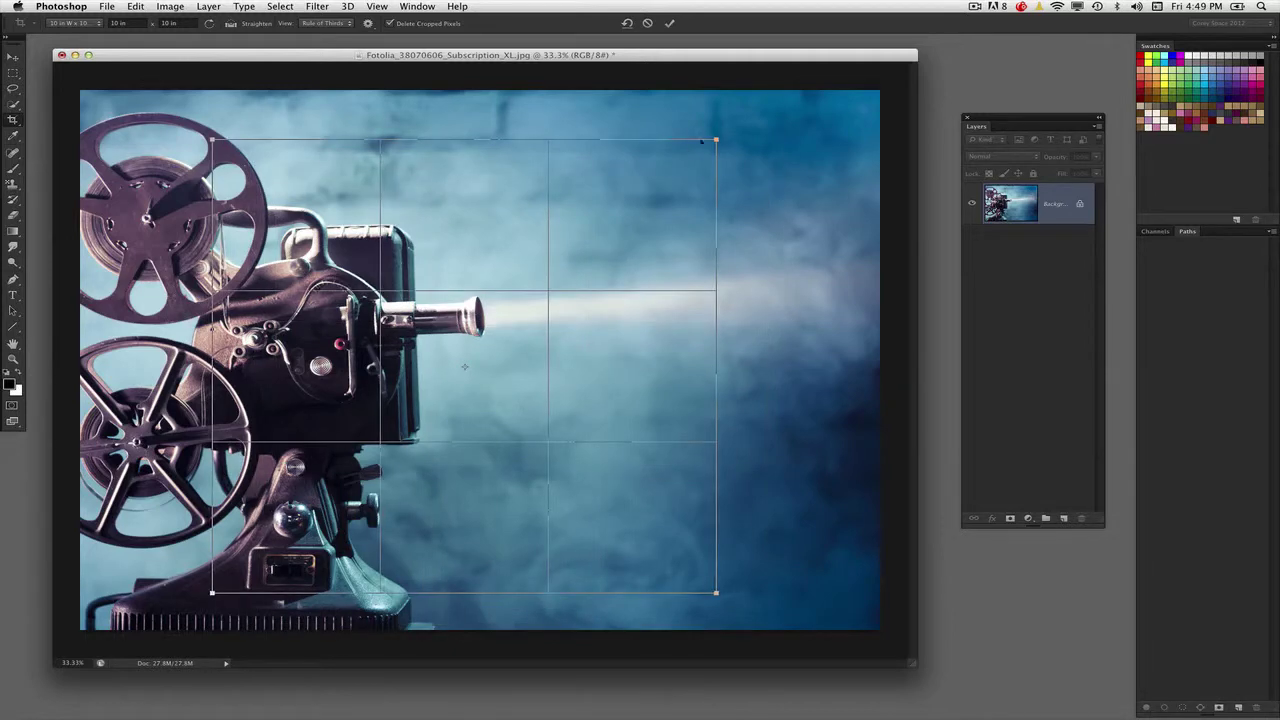
pyautogui.moveTo(712, 143); pyautogui.dragTo(623, 222)
pyautogui.moveTo(475, 272); pyautogui.dragTo(423, 240)
pyautogui.click(50, 22)
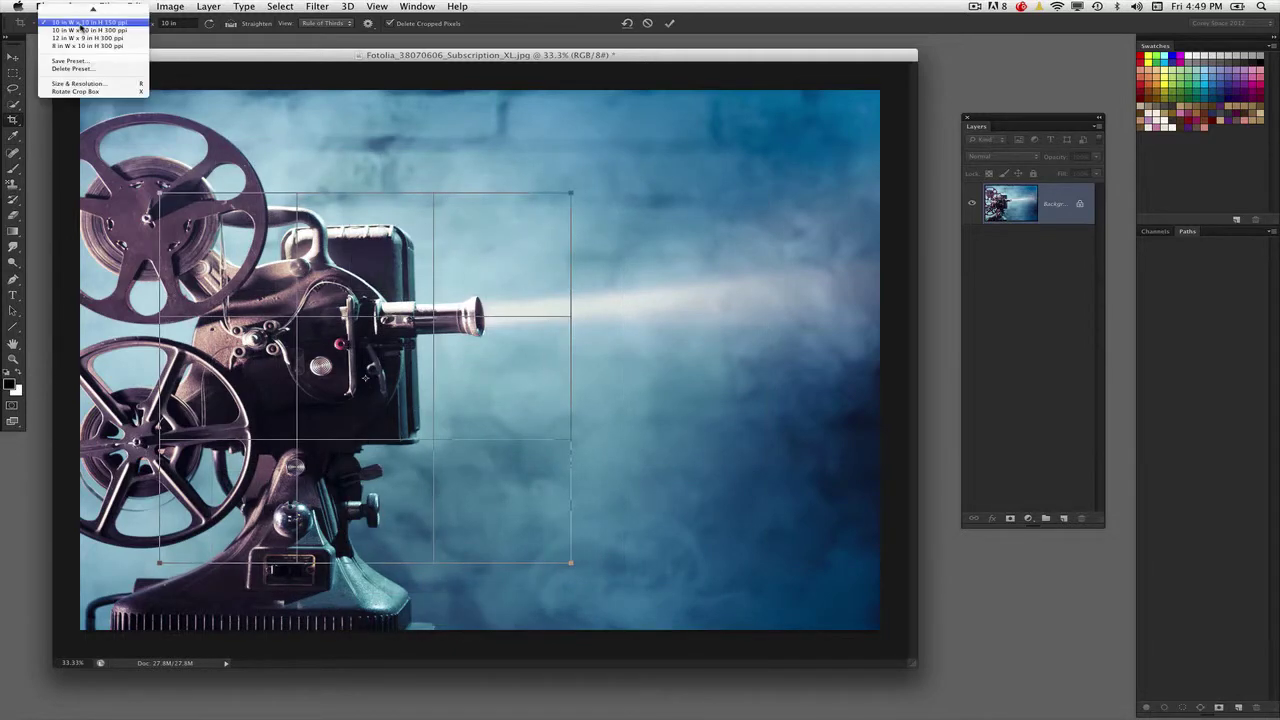
pyautogui.click(546, 144)
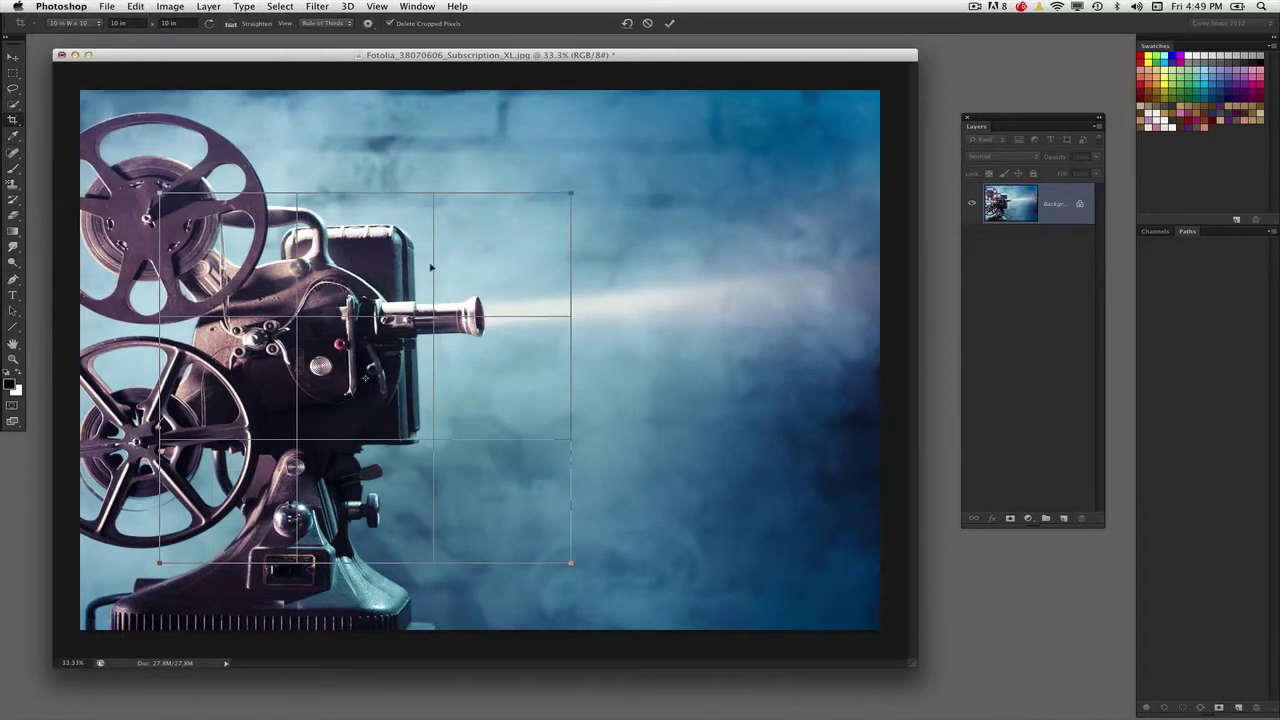
pyautogui.moveTo(476, 219); pyautogui.dragTo(523, 202)
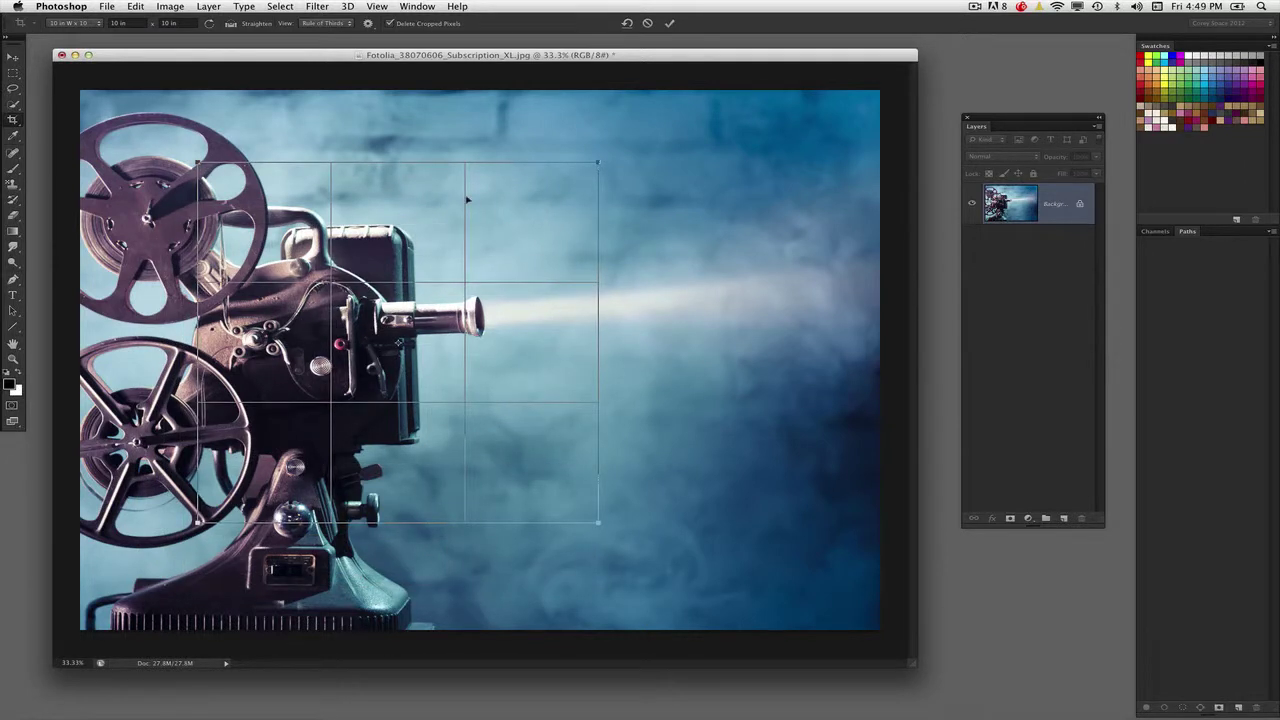
pyautogui.press('Return')
pyautogui.click(170, 6)
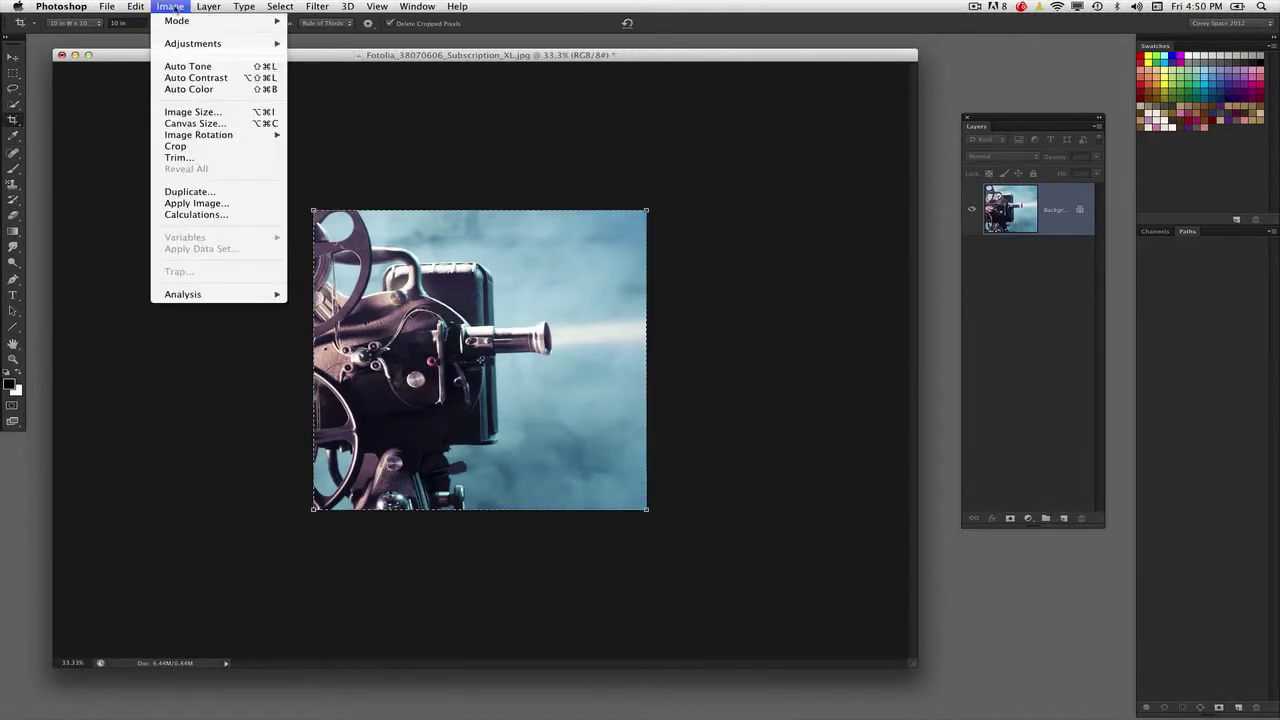
pyautogui.click(193, 112)
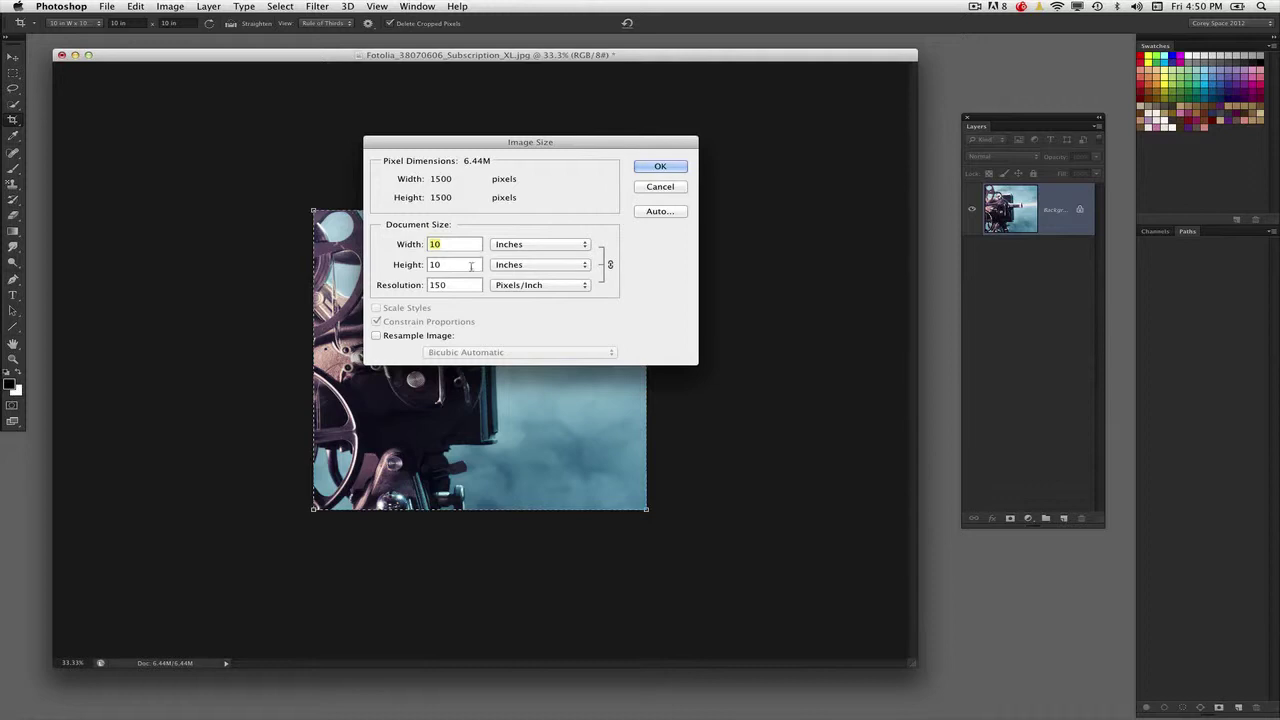
pyautogui.click(658, 187)
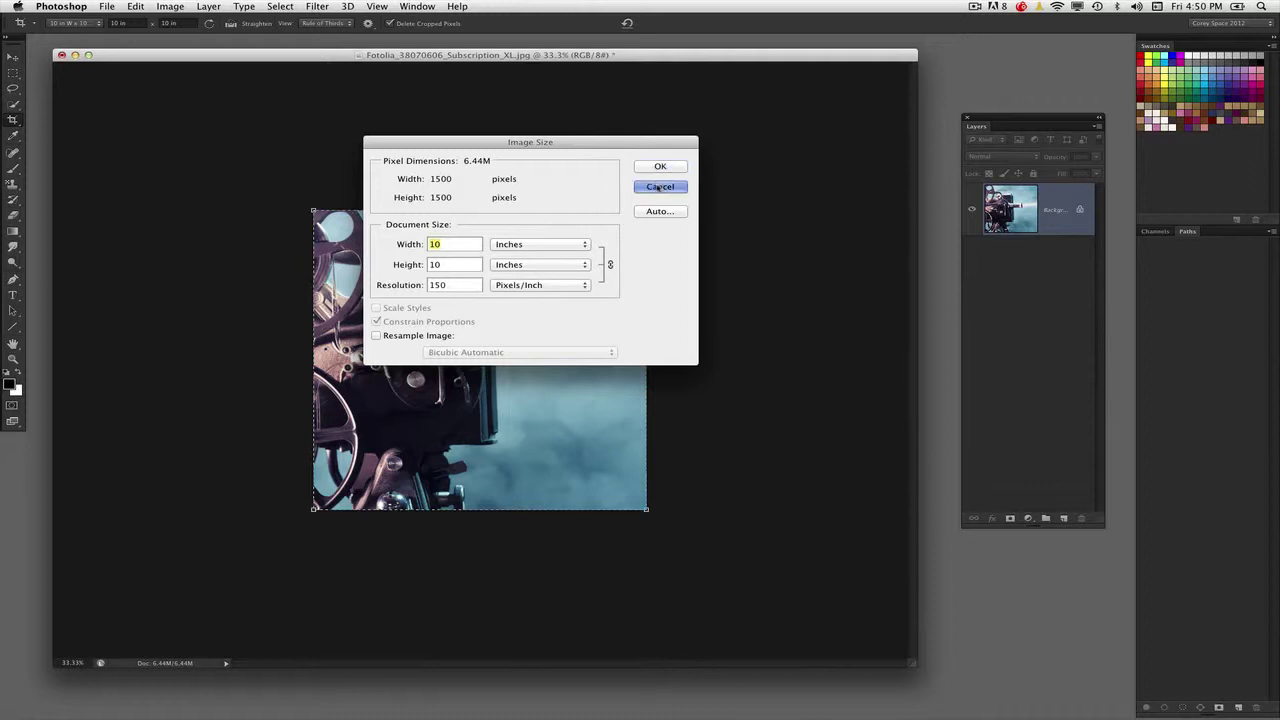
pyautogui.click(91, 22)
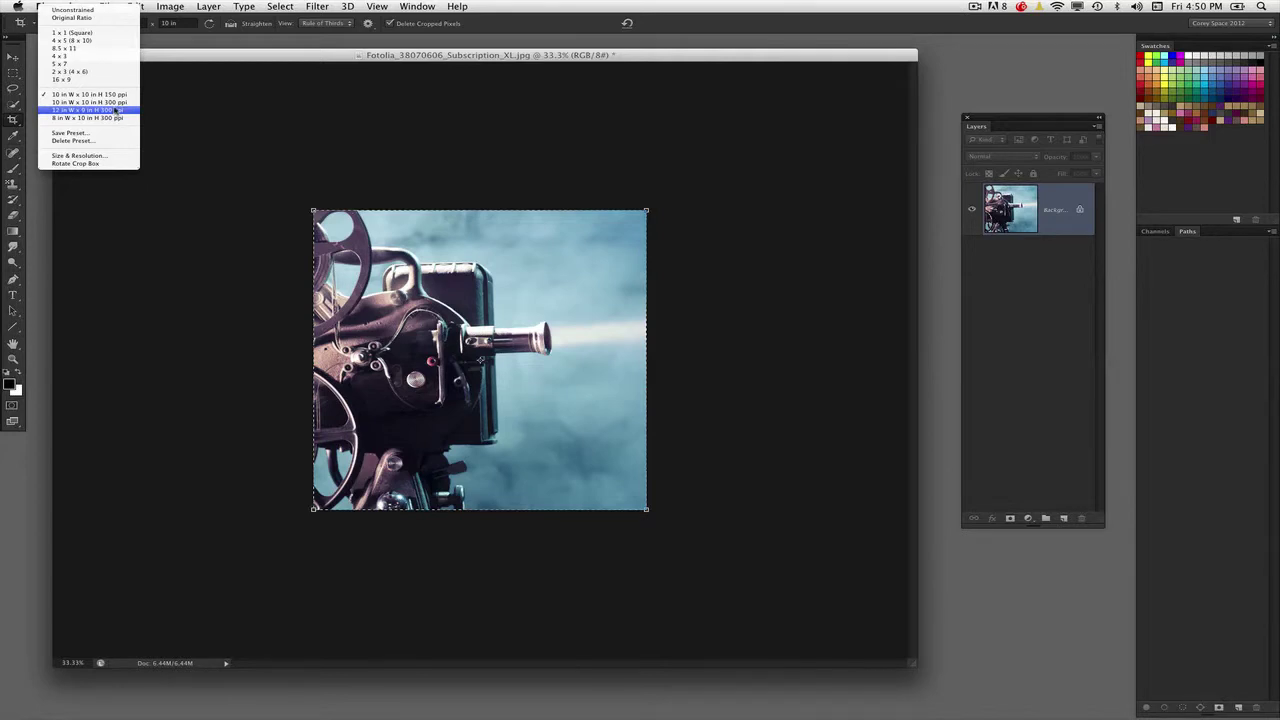
pyautogui.click(292, 108)
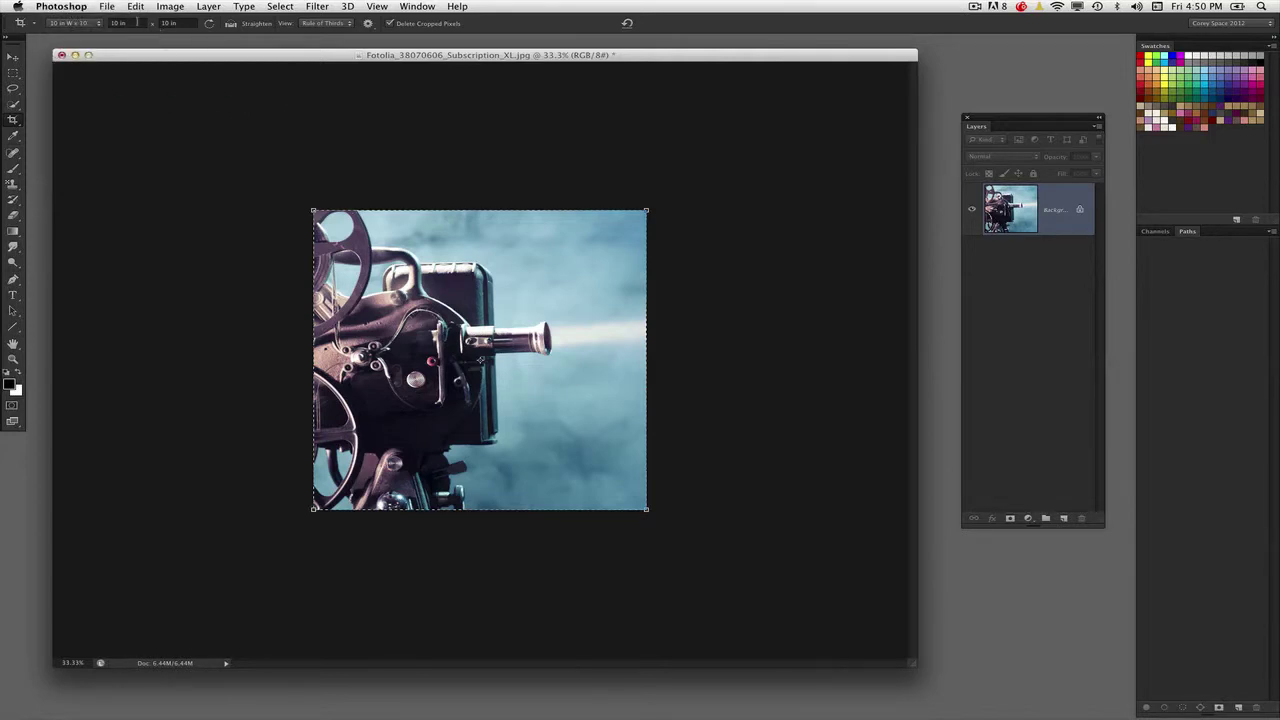
# - Keep the Rule of Thirds overlay and activate a crop box over the whole square photo
pyautogui.click(327, 24)
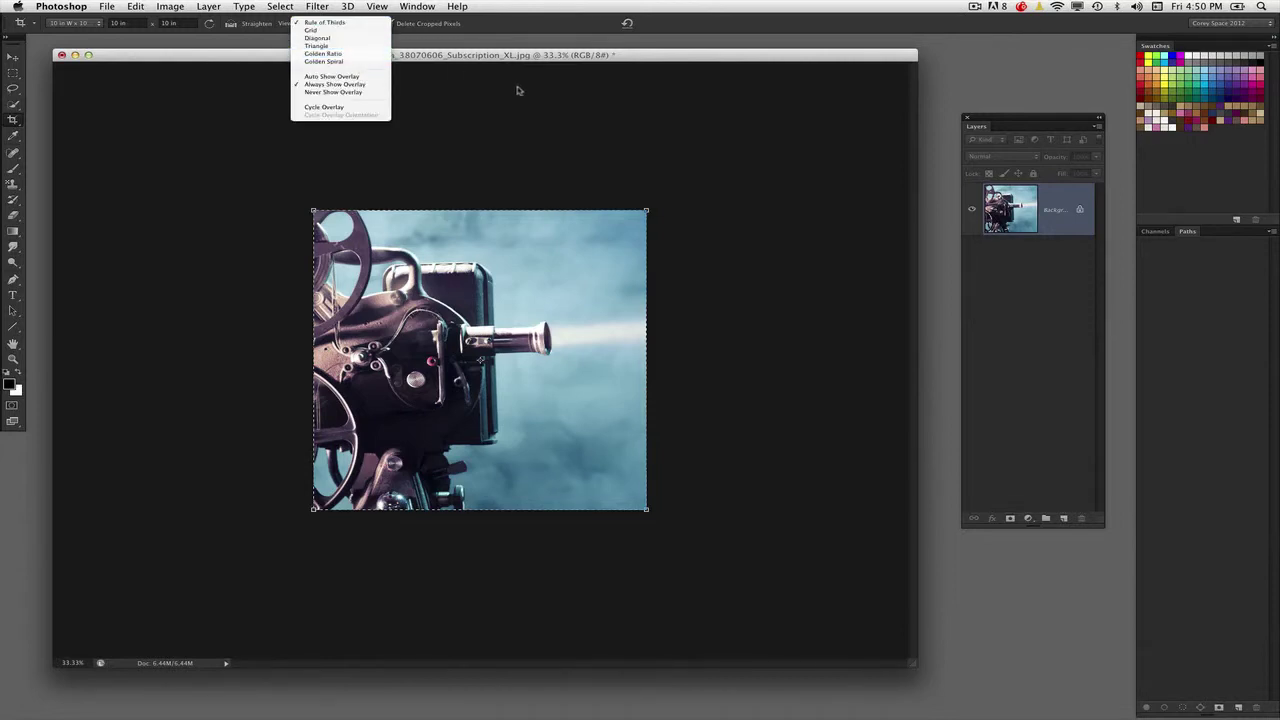
pyautogui.click(689, 109)
pyautogui.click(574, 277)
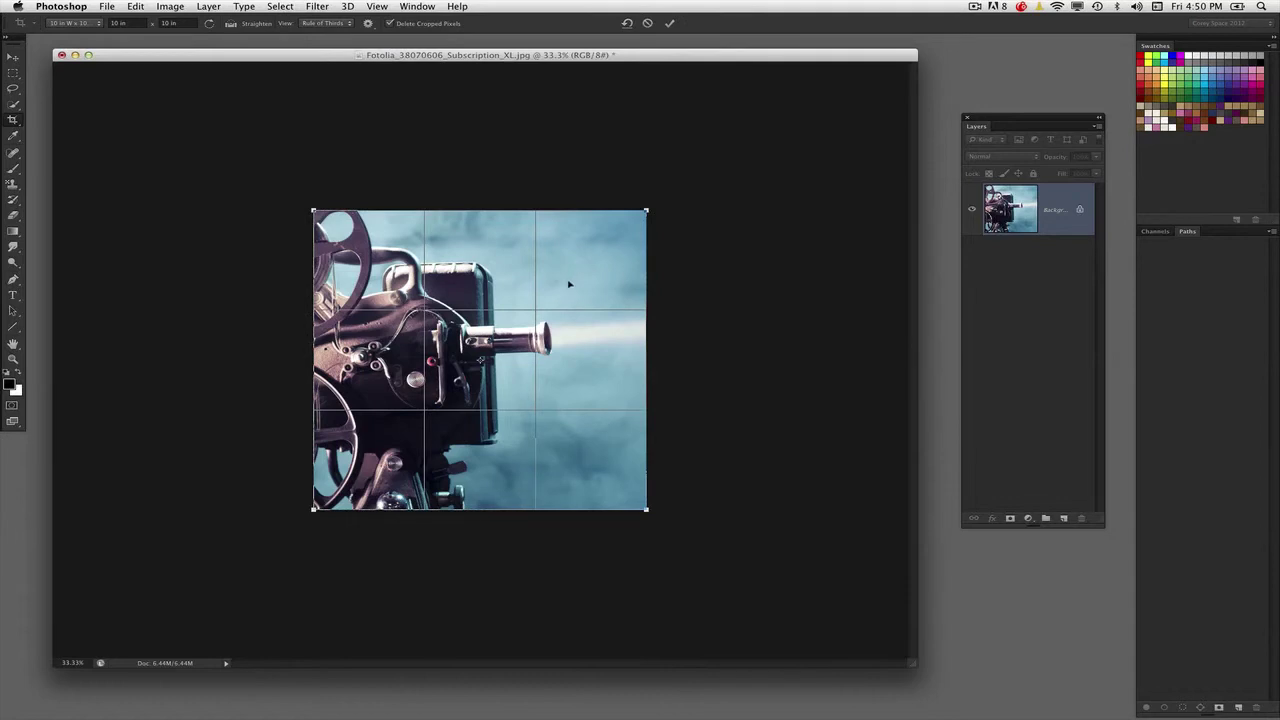